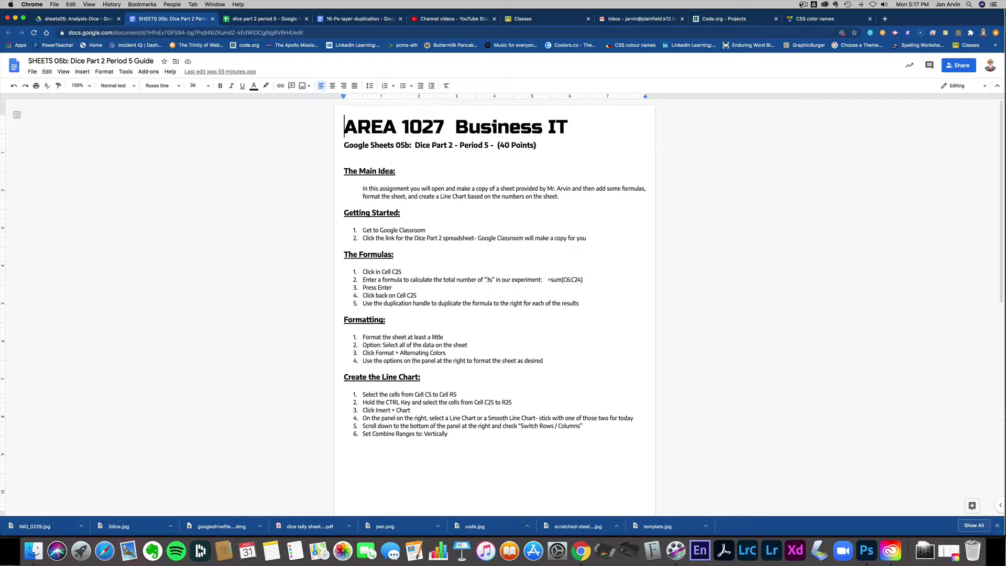
Step: Review the instructions document, highlighting the 'Customize the Line Chart' heading
left_click(803, 5)
left_click(808, 29)
scroll(461, 283, "down", 8)
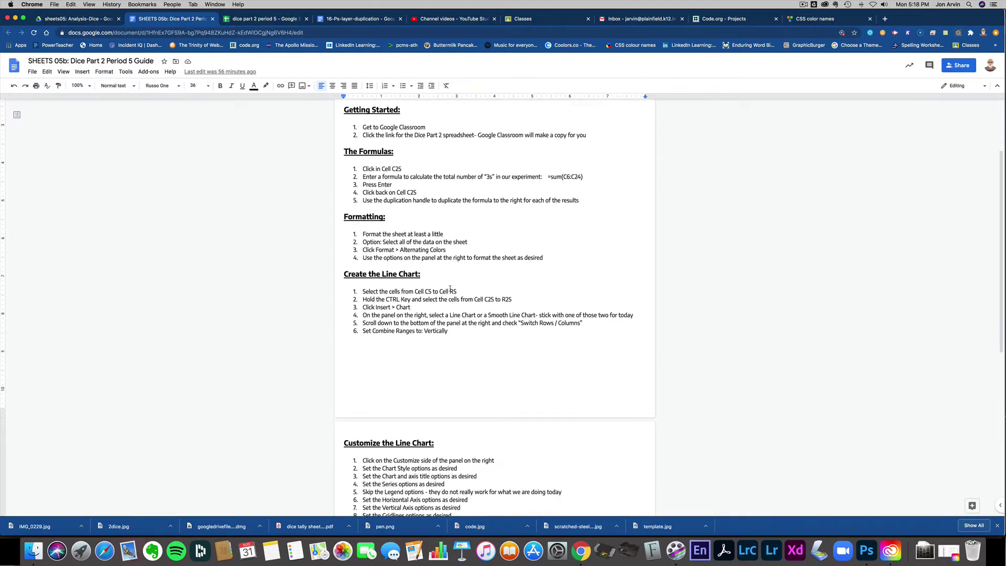
scroll(450, 288, "up", 8)
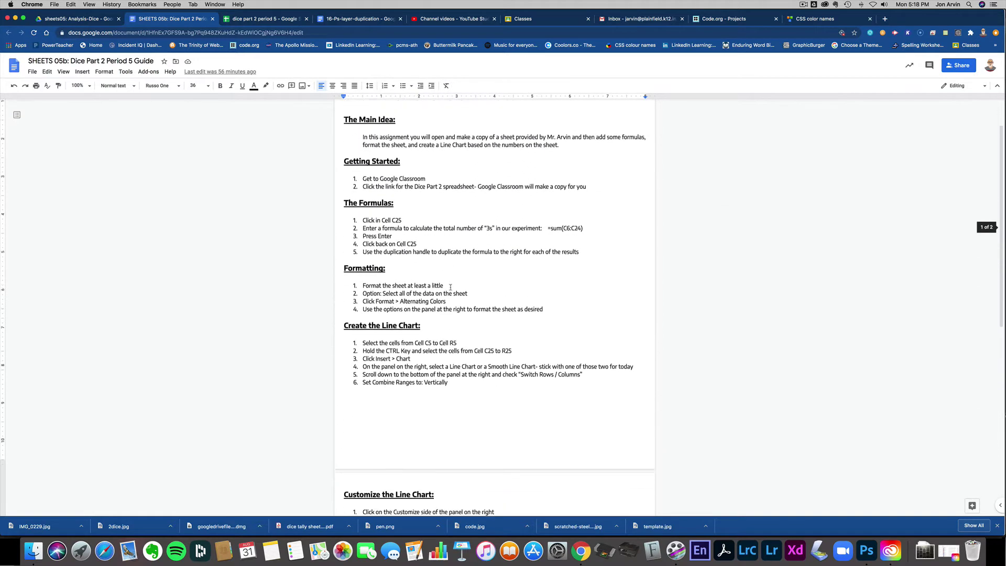
scroll(450, 287, "down", 15)
scroll(449, 287, "up", 5)
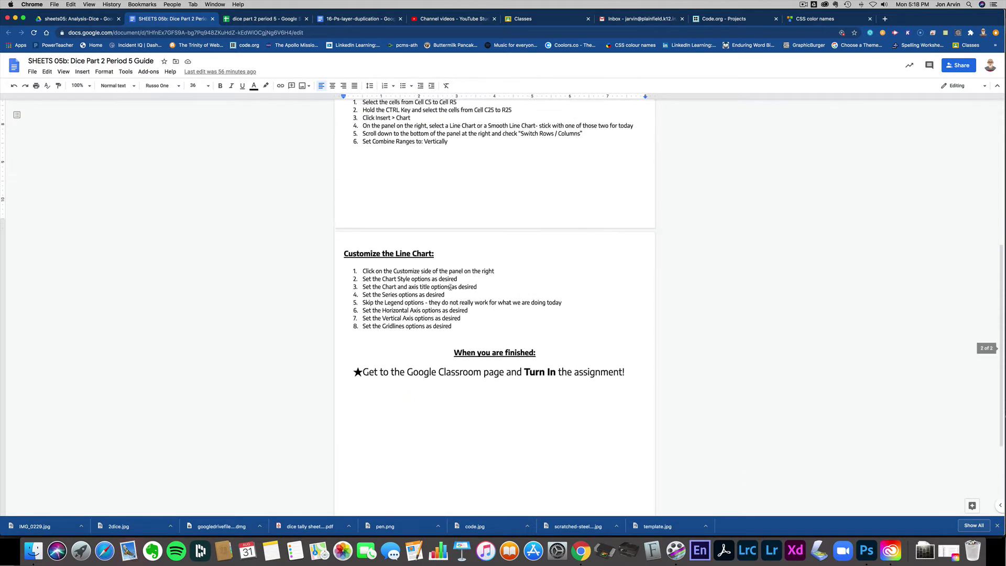
left_click_drag(395, 277, 433, 289)
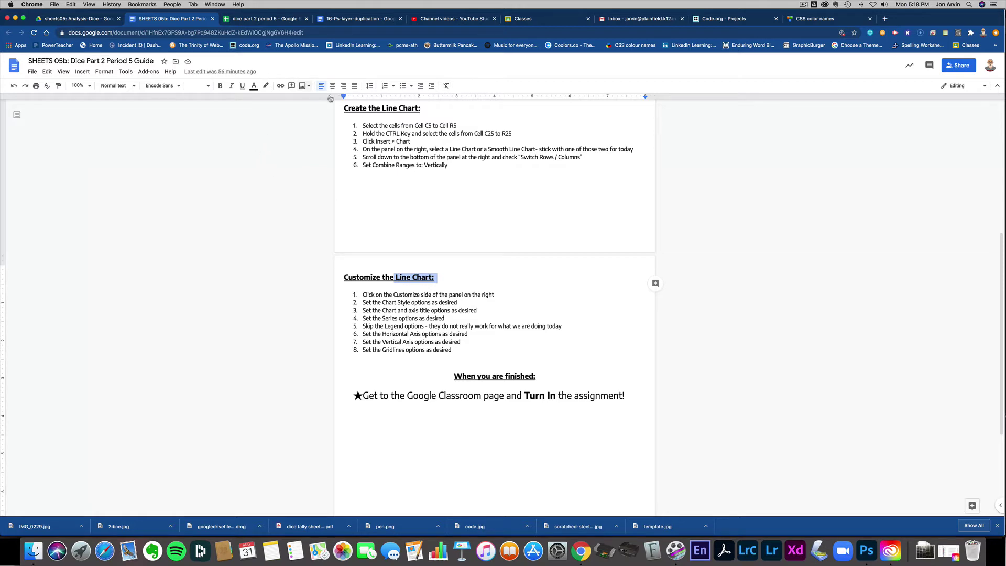
scroll(314, 157, "up", 3)
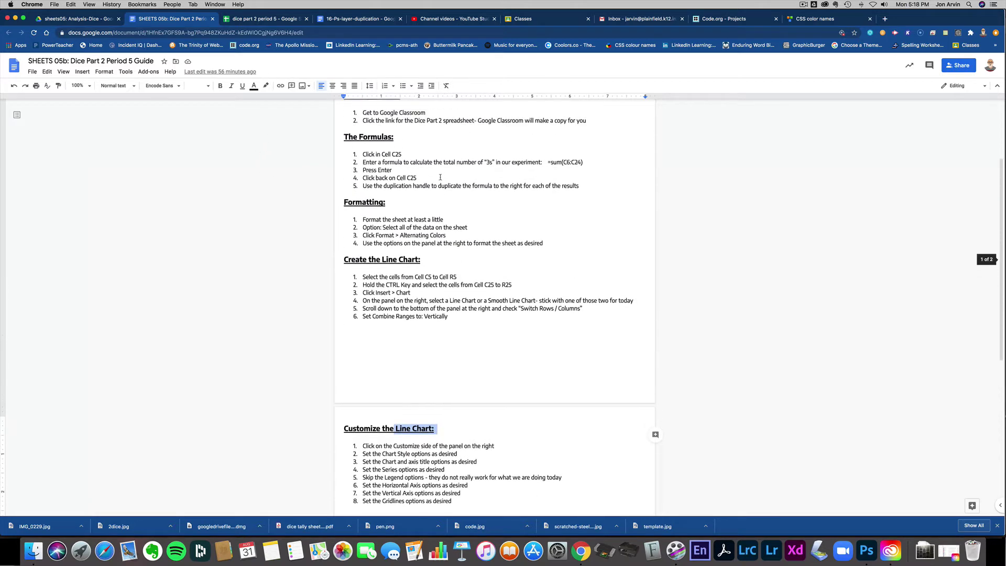
Step: Make a copy of 'dice part 2 period 5' and close the original spreadsheet
left_click(264, 19)
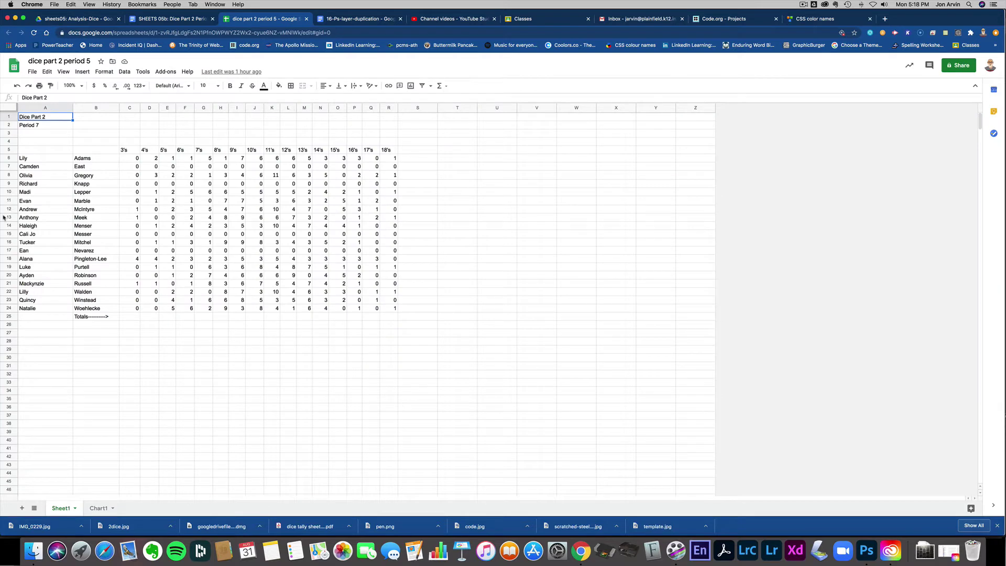
left_click(32, 72)
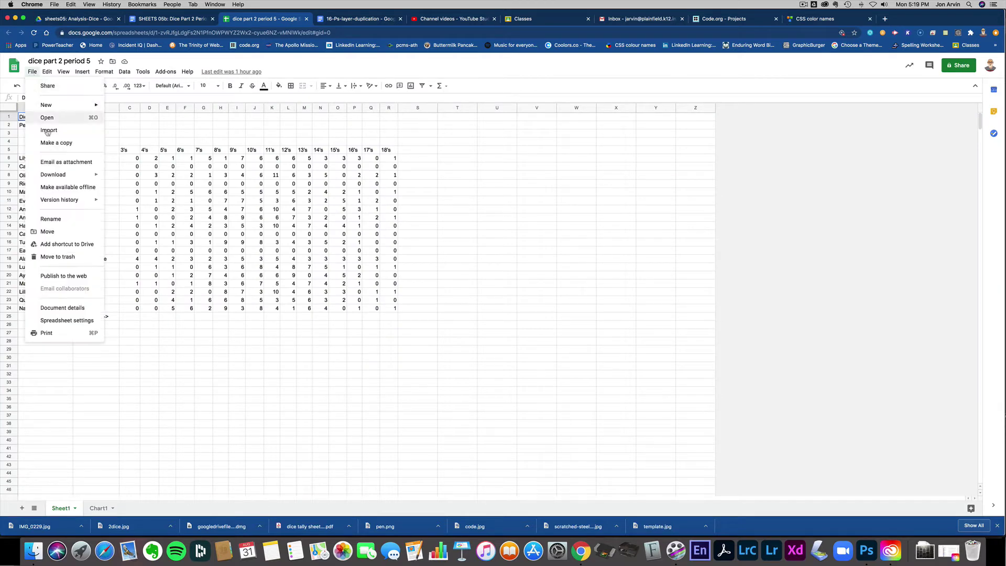
left_click(57, 143)
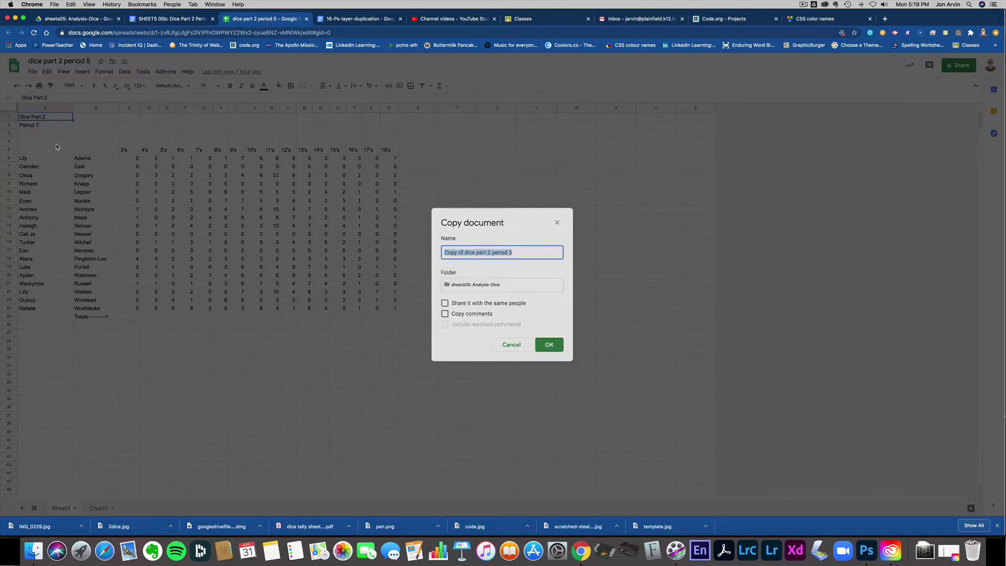
left_click(549, 345)
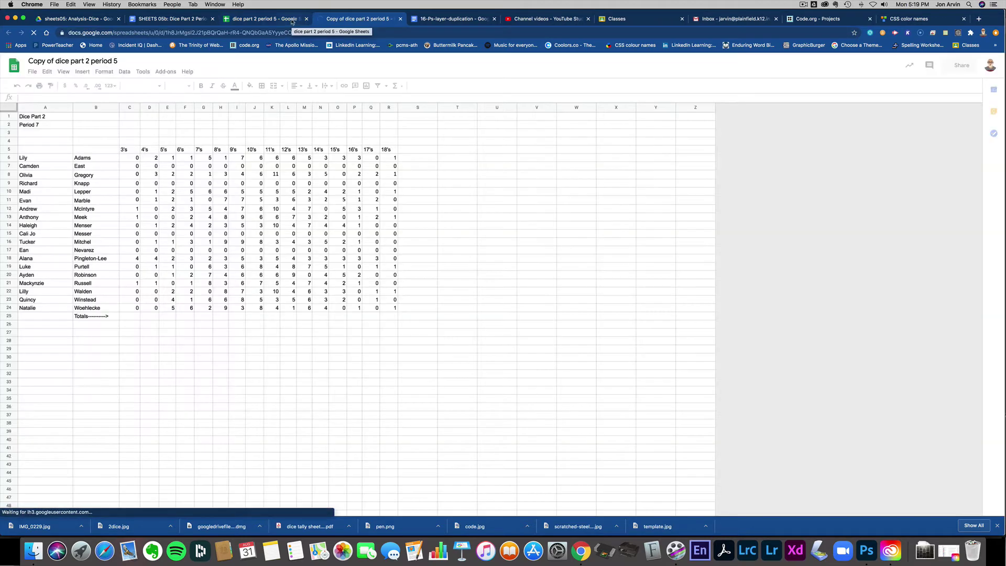
left_click(299, 20)
left_click(306, 19)
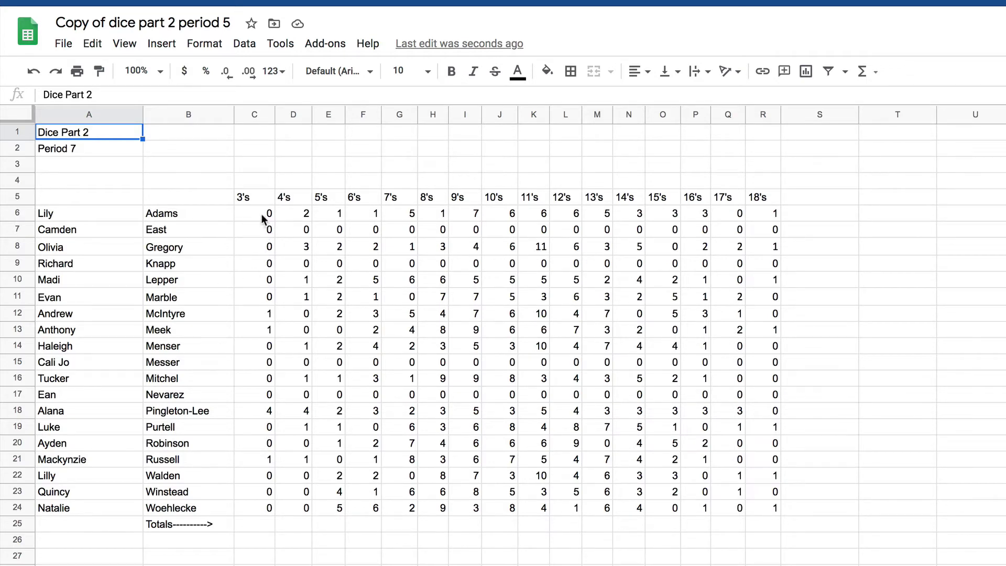
Step: Put =SUM(C6:C24) in C25 so the 3's total reads 7
left_click_drag(262, 216, 259, 510)
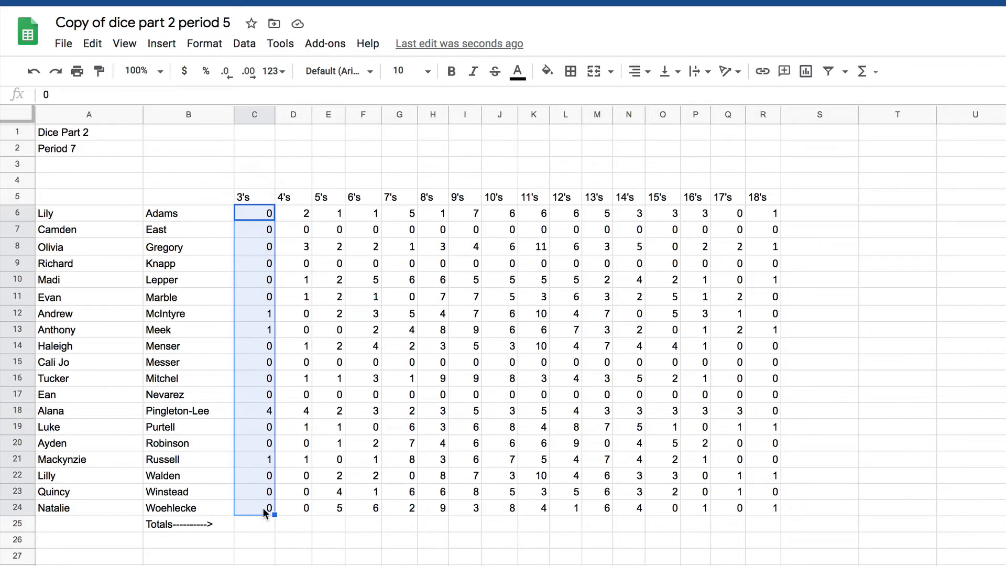
left_click(866, 79)
left_click(867, 98)
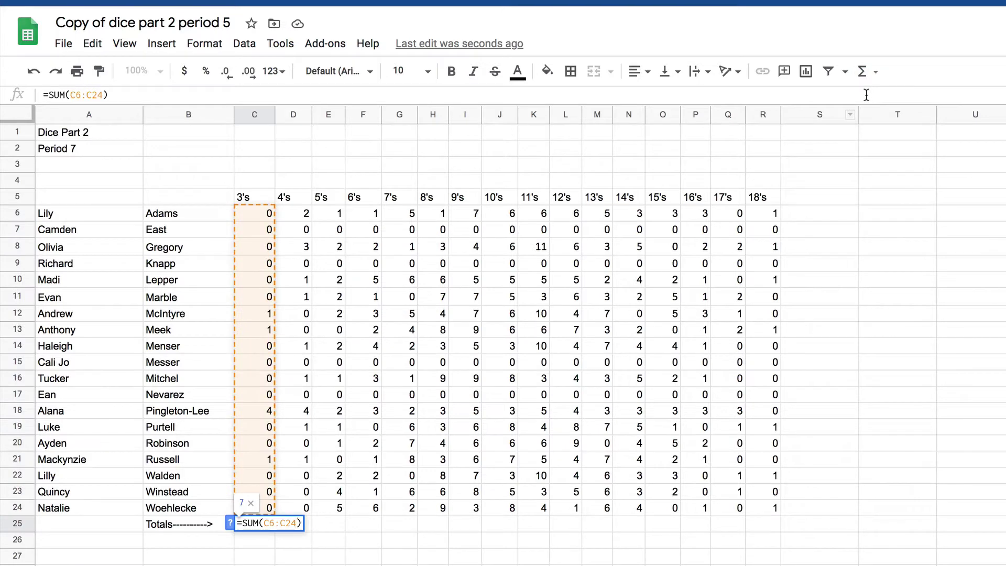
key("Return")
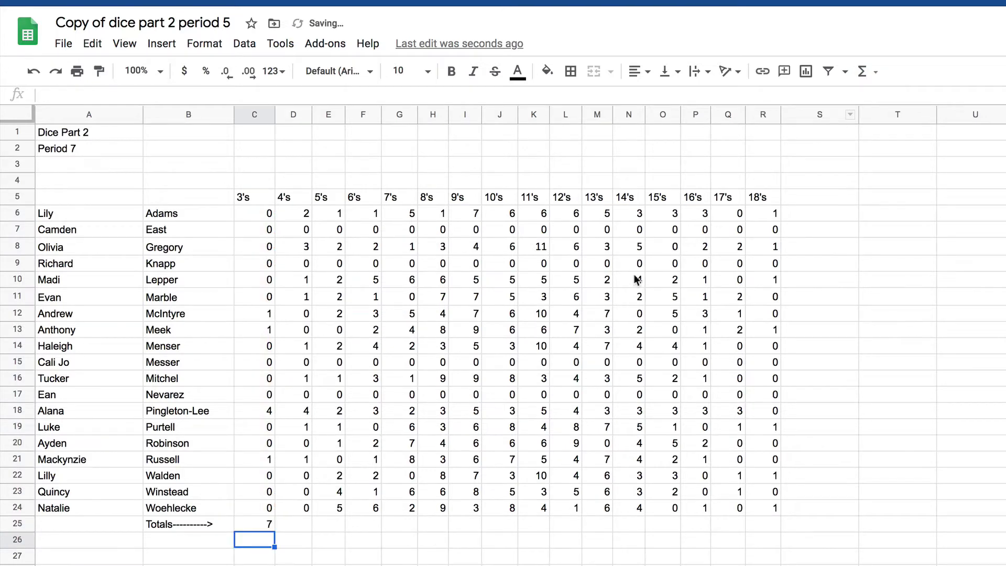
left_click(258, 526)
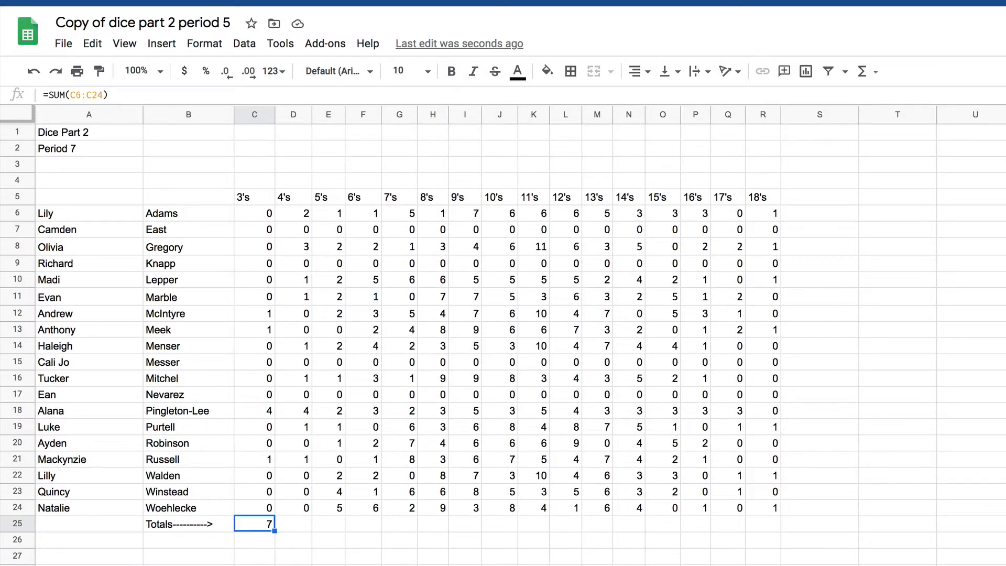
Step: Fill the C25 SUM formula across to R25, spot-check the 9's–11's totals, then select A5:R25
left_click_drag(275, 530, 770, 530)
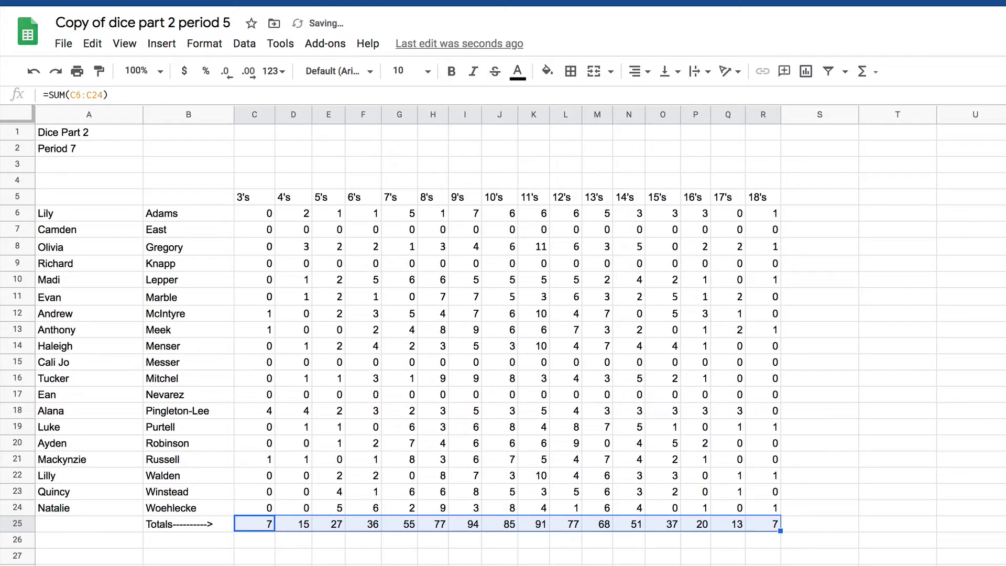
left_click(535, 525)
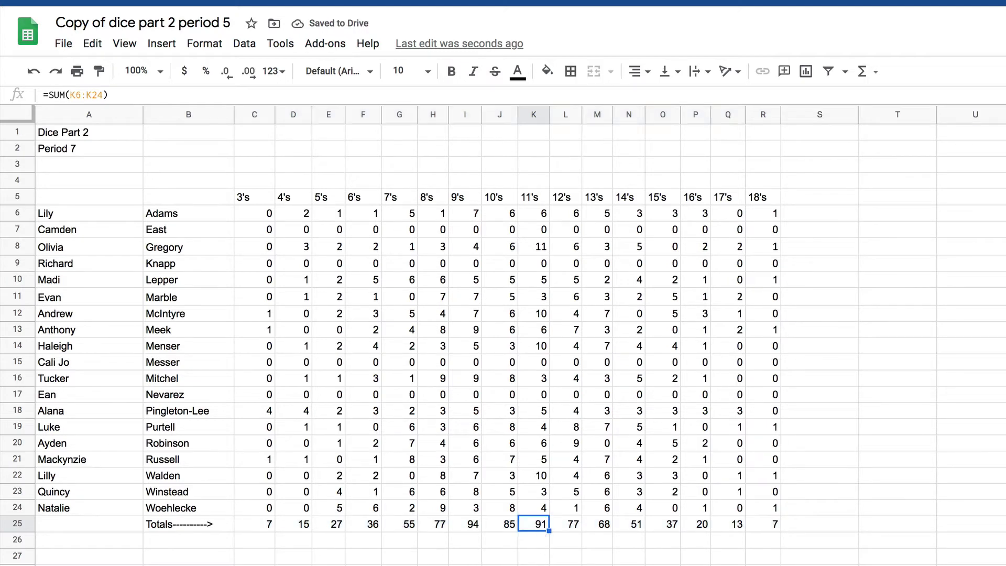
left_click(468, 525)
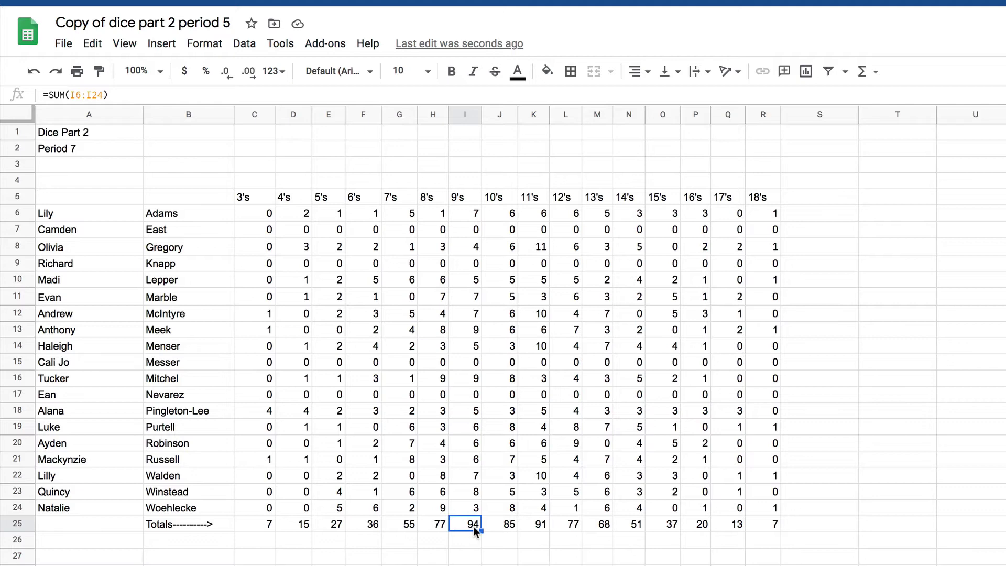
left_click(542, 527)
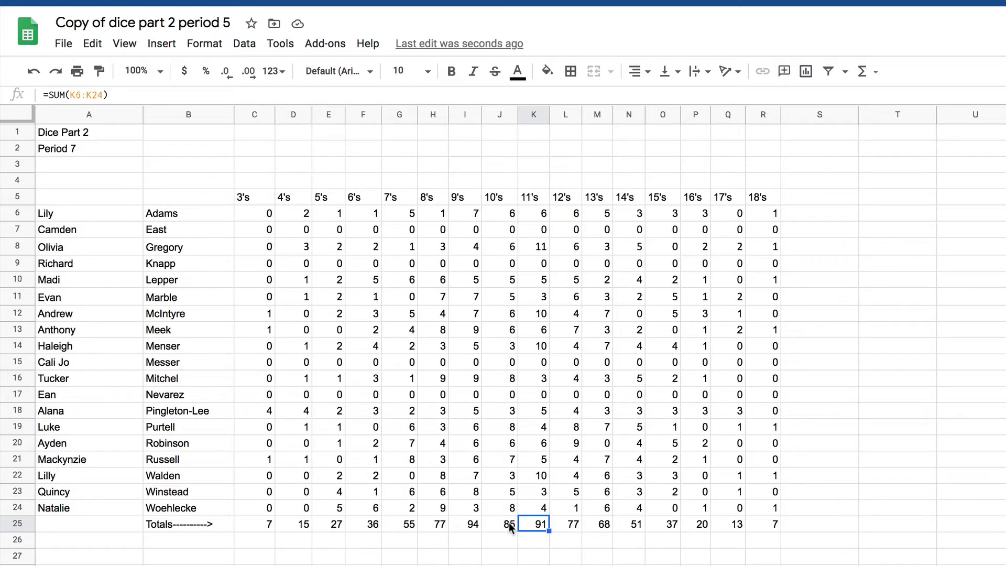
left_click(511, 526)
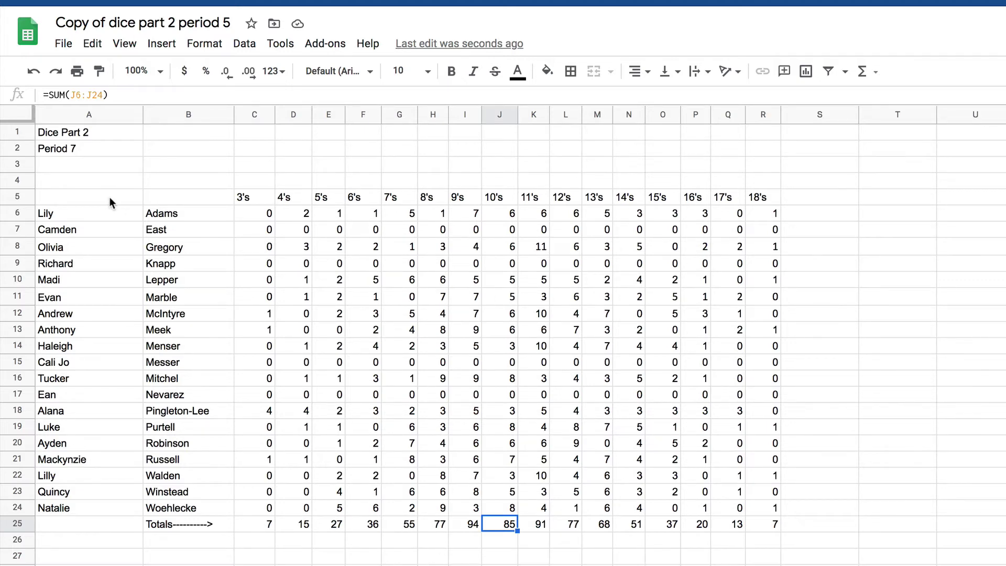
left_click_drag(116, 207, 770, 526)
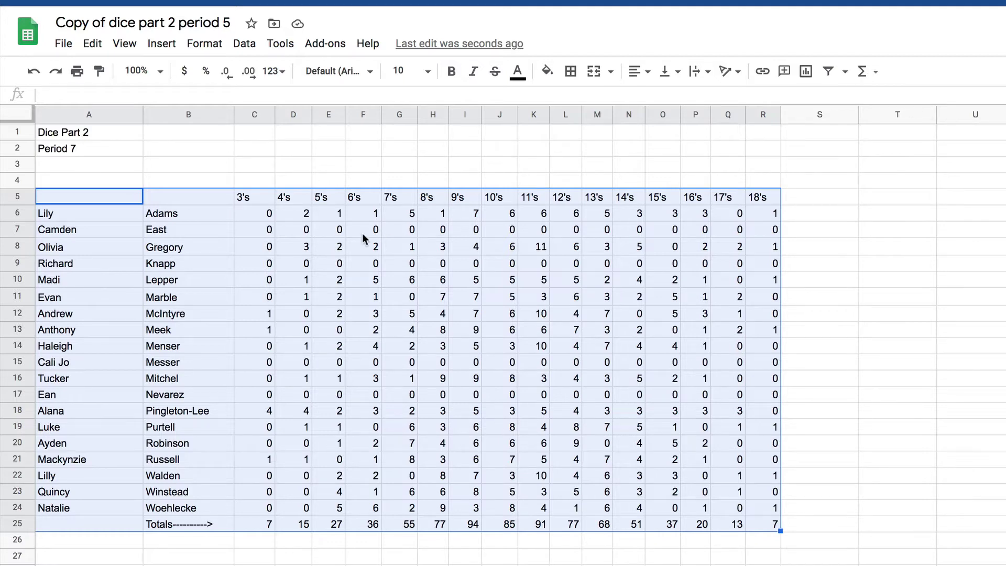
Step: Apply the purple default alternating-colours style with a header row to A5:R25
left_click(208, 50)
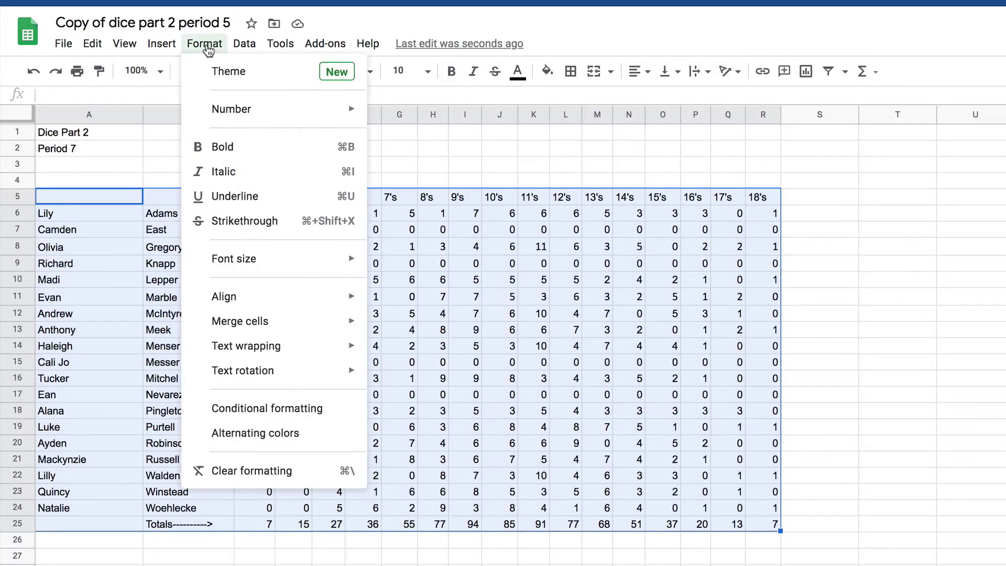
left_click(281, 435)
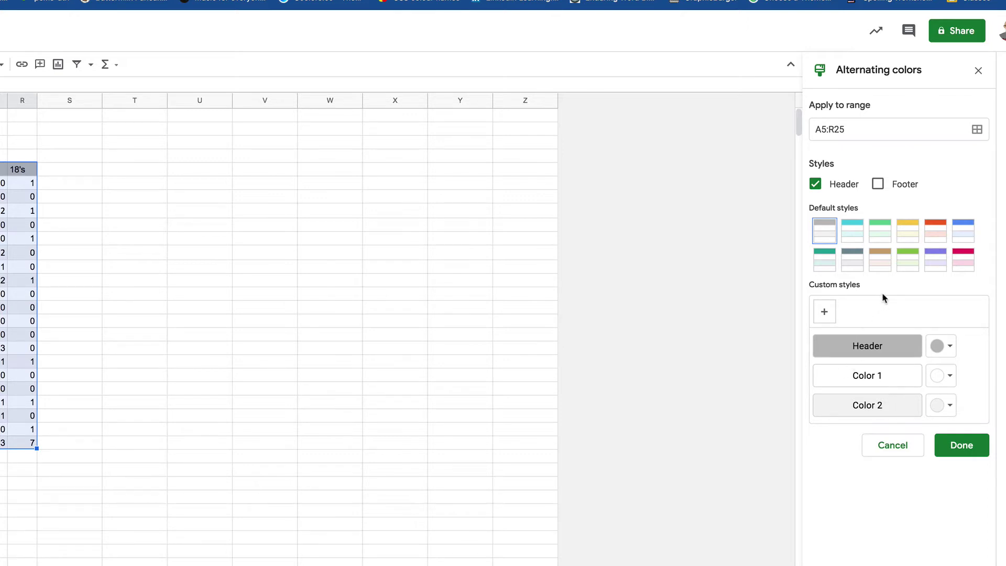
left_click(937, 262)
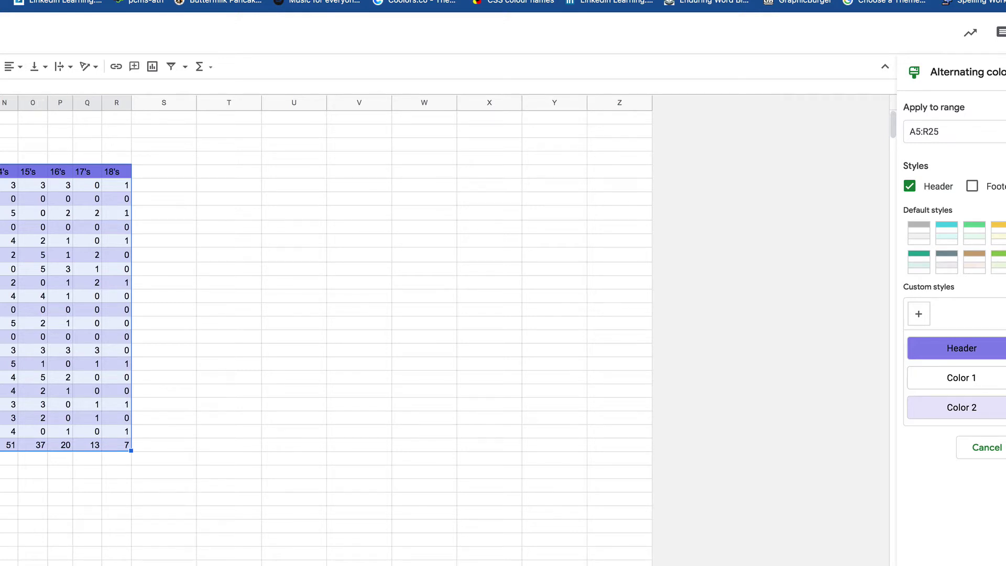
left_click(14, 365)
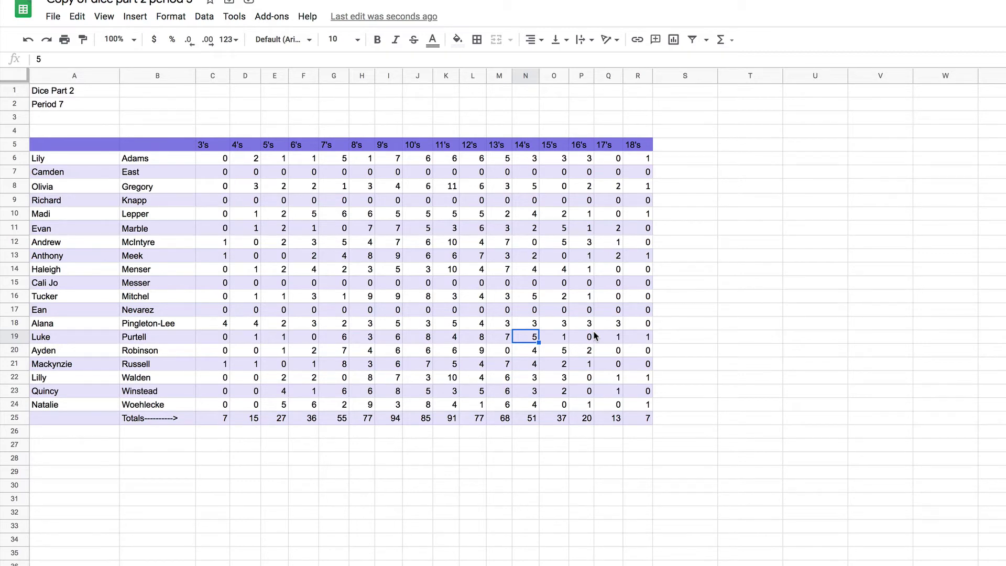
left_click_drag(208, 147, 638, 148)
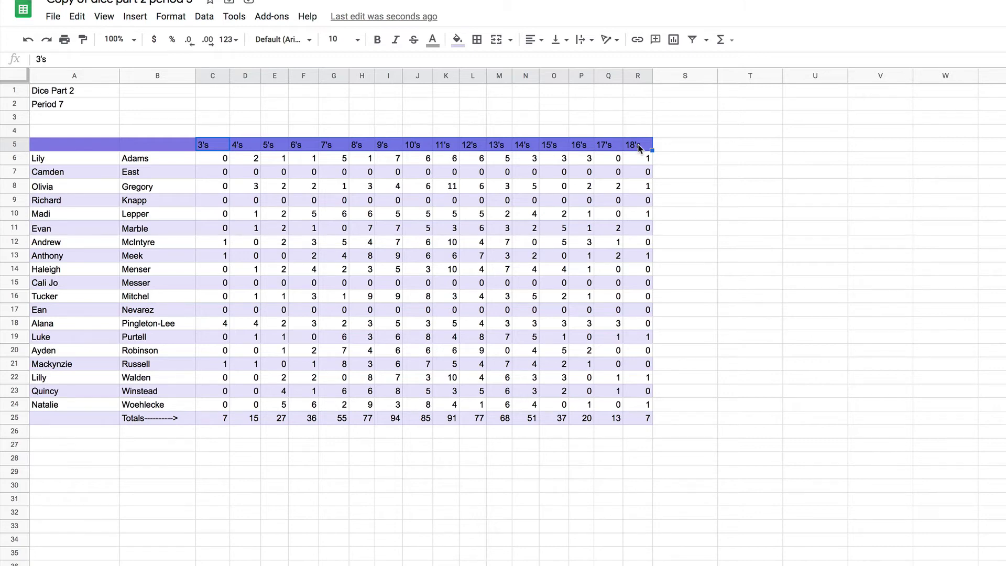
Step: Select the Totals row range C25:R25 as the chart data, after trying header-row selections
left_click_drag(222, 419, 646, 422)
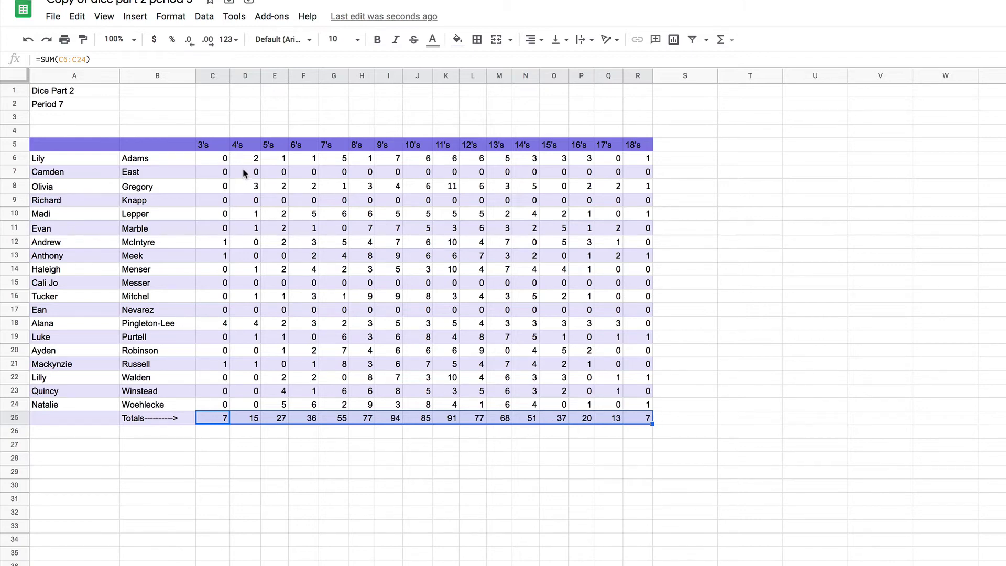
left_click_drag(211, 146, 633, 150)
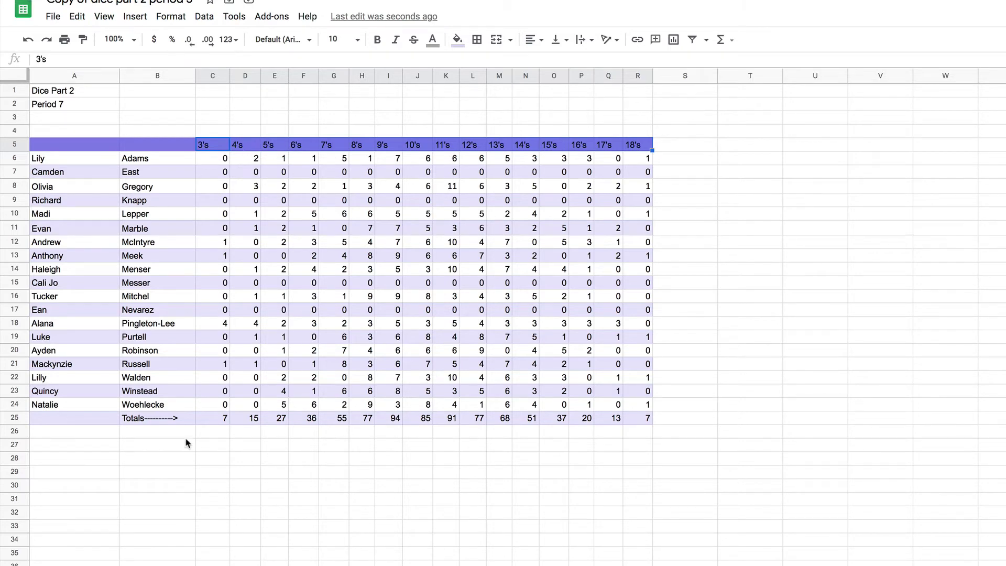
left_click(224, 417)
left_click_drag(333, 427, 637, 418)
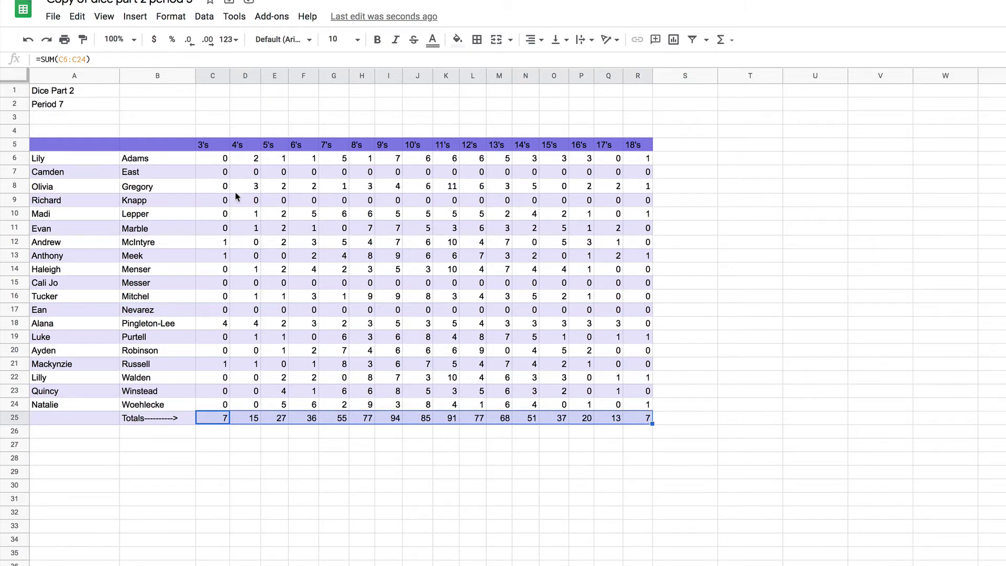
left_click_drag(206, 149, 640, 417)
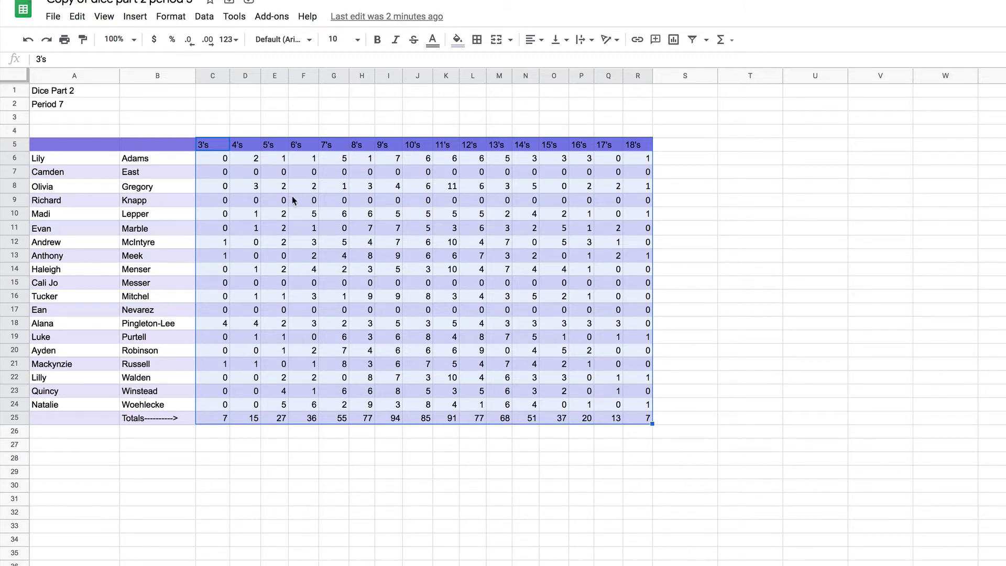
left_click(219, 144)
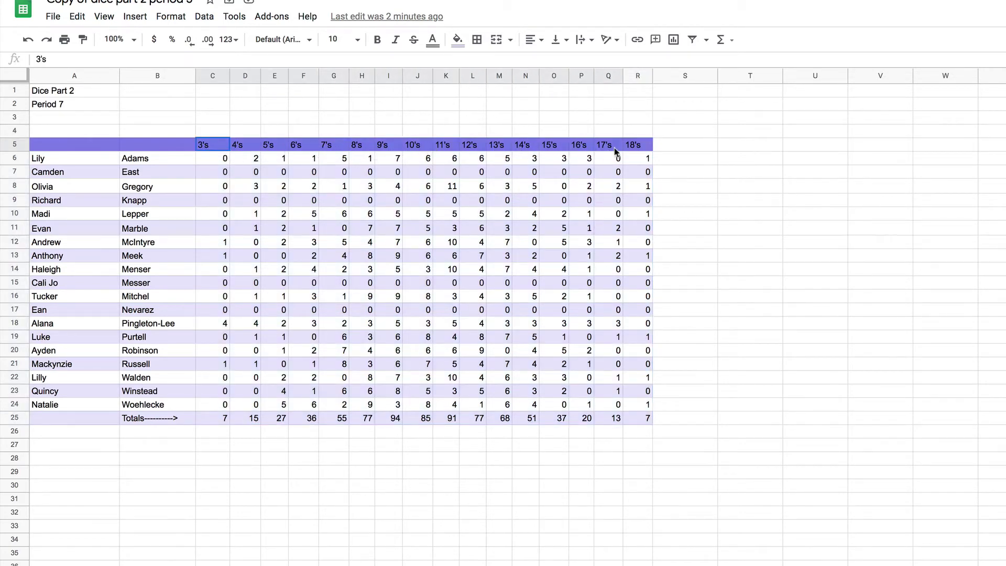
left_click(635, 146, "shift")
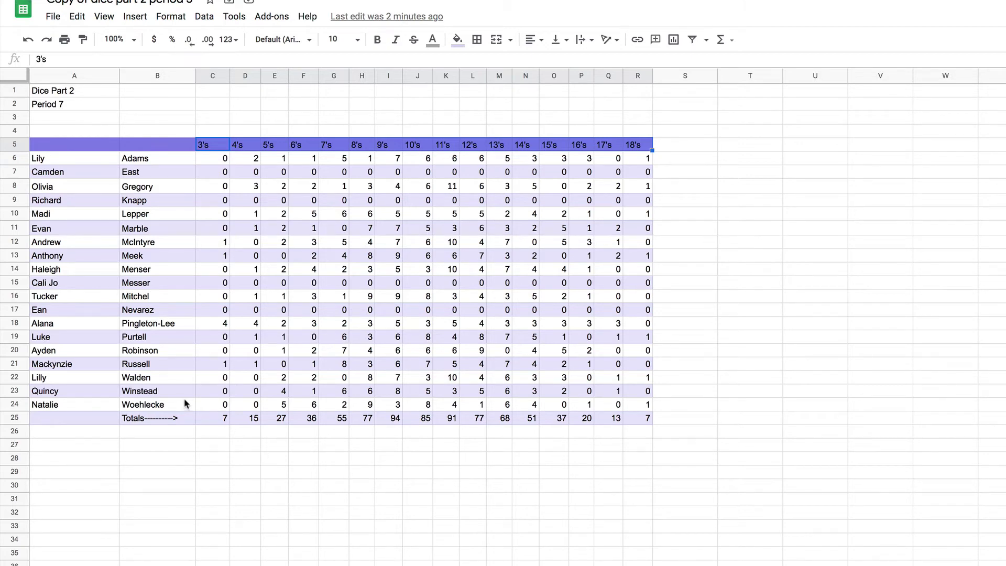
left_click(216, 420)
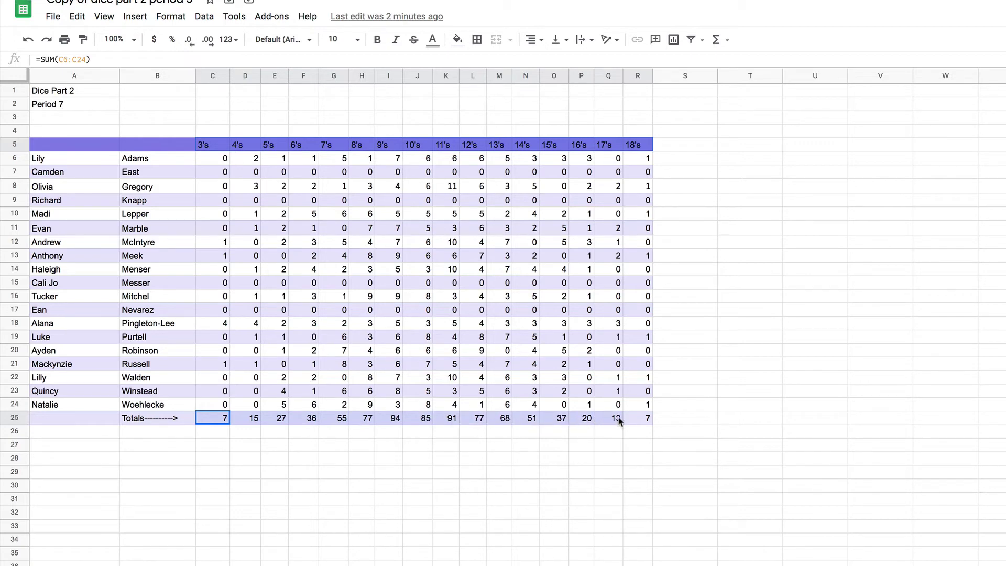
left_click(638, 419, "shift")
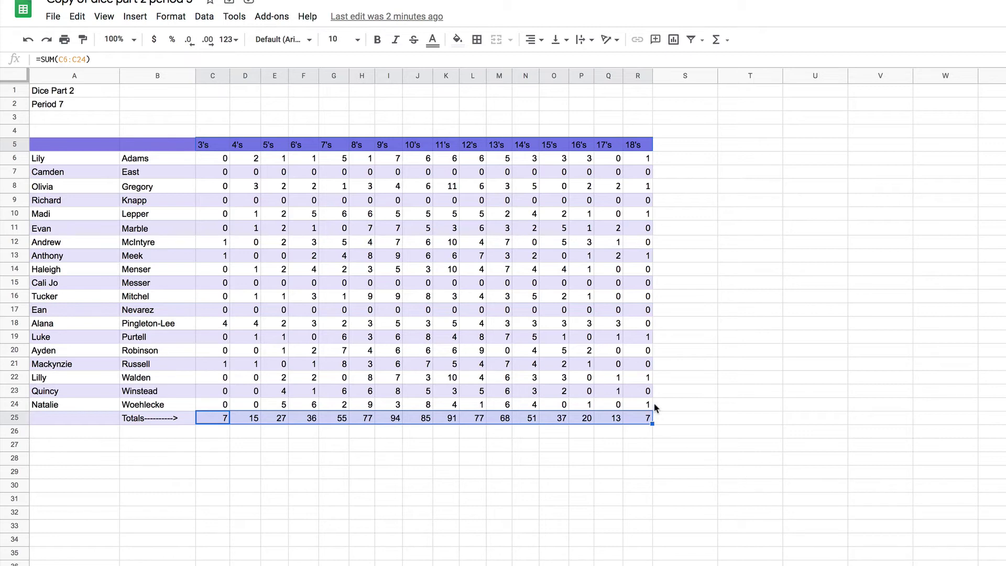
Step: Insert a chart of the selected totals from the Insert menu
left_click(142, 20)
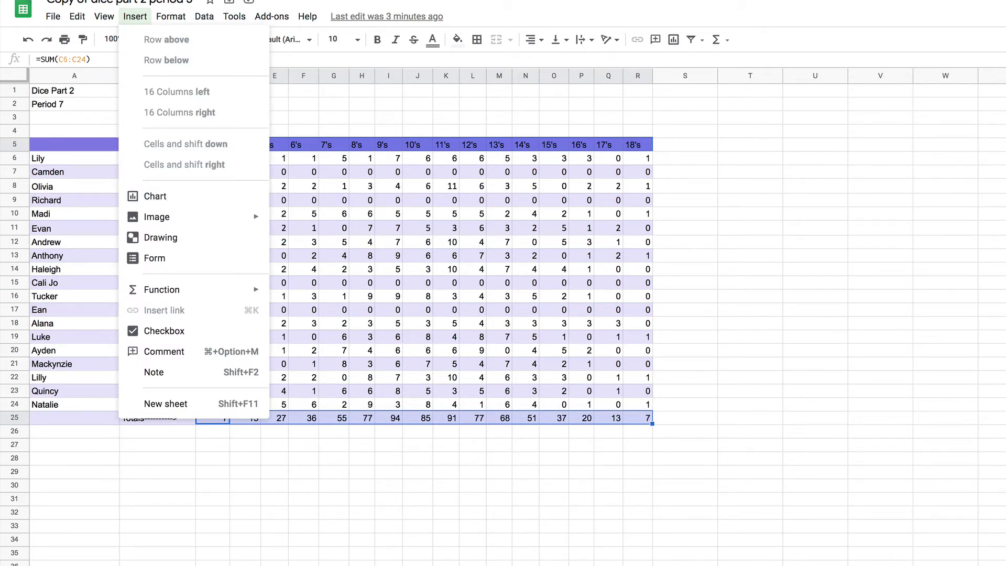
key("Escape")
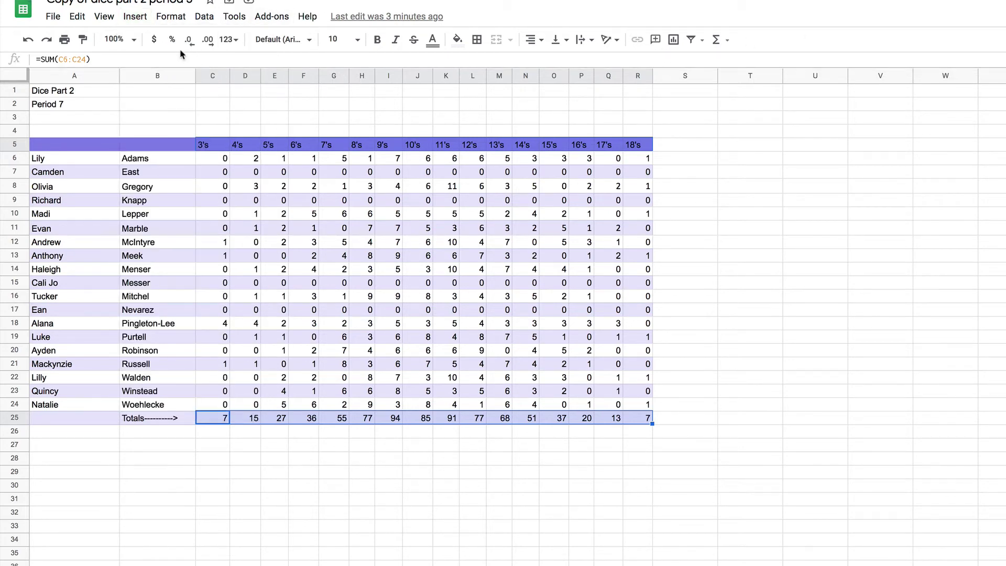
left_click(135, 16)
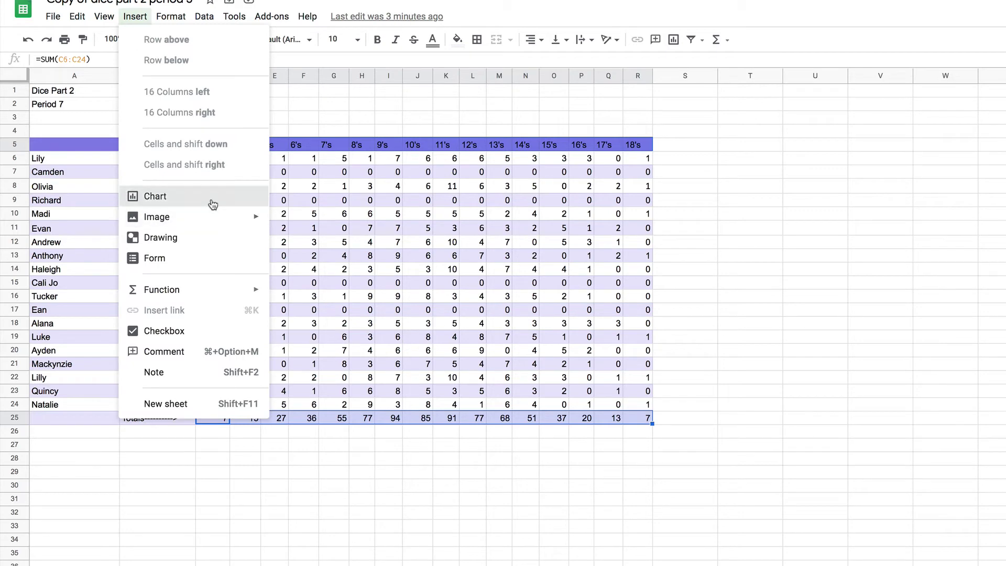
key("Escape")
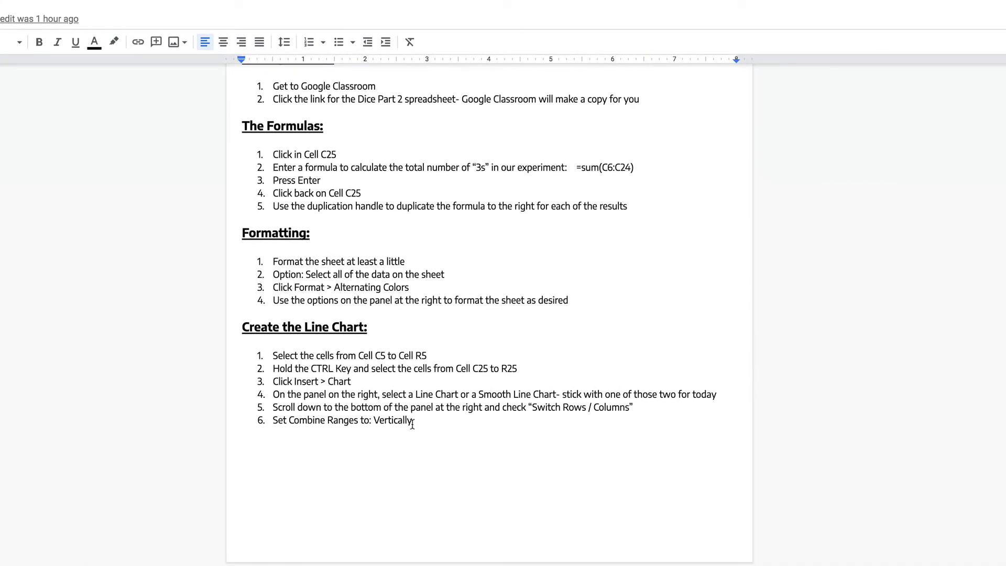
Step: Highlight the Doc's step on choosing a Line or Smooth Line chart, then return to Sheets
left_click_drag(382, 394, 570, 394)
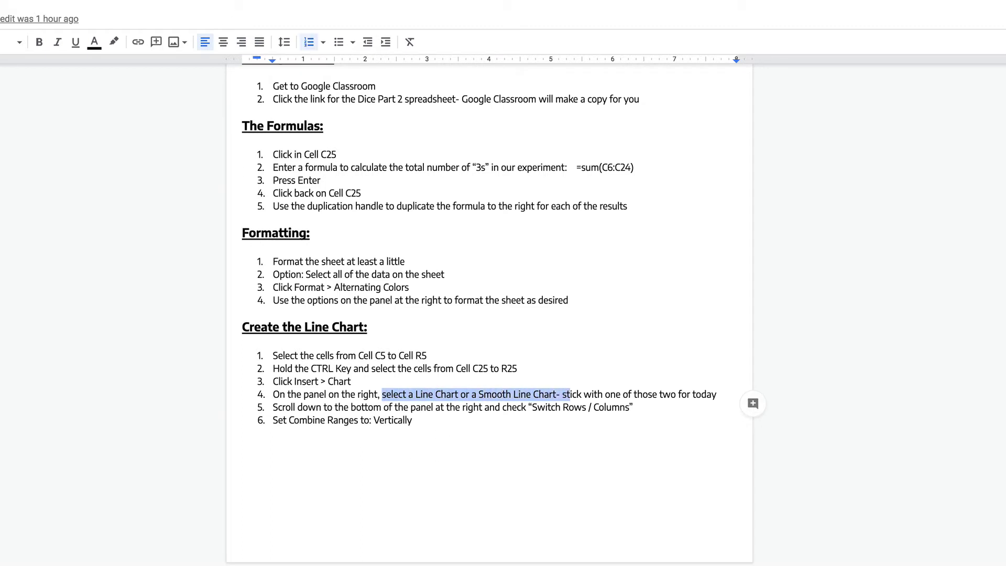
key("ctrl+Tab")
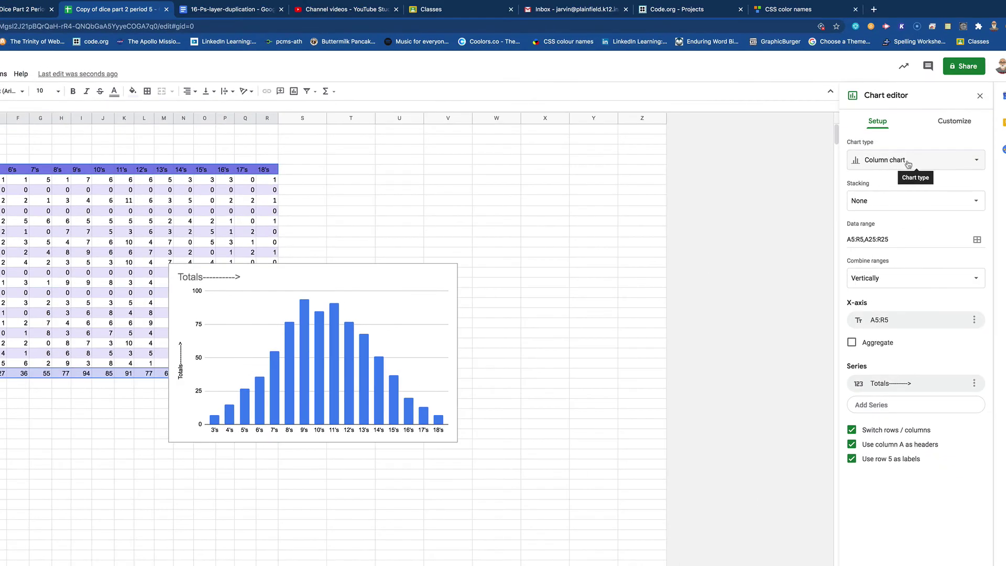
Step: Set the chart type to Line chart, briefly trying Smooth line chart first
left_click(938, 163)
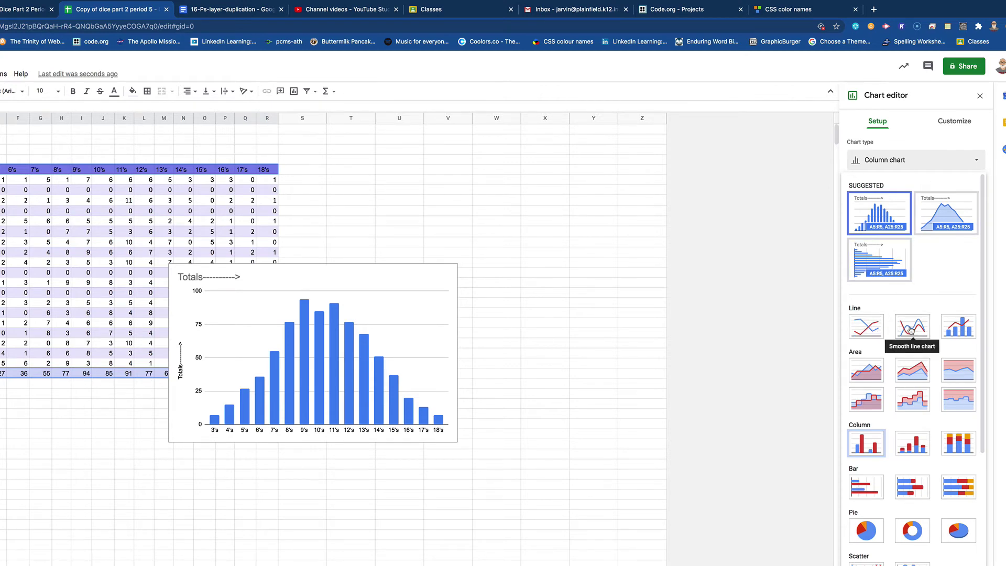
left_click(867, 328)
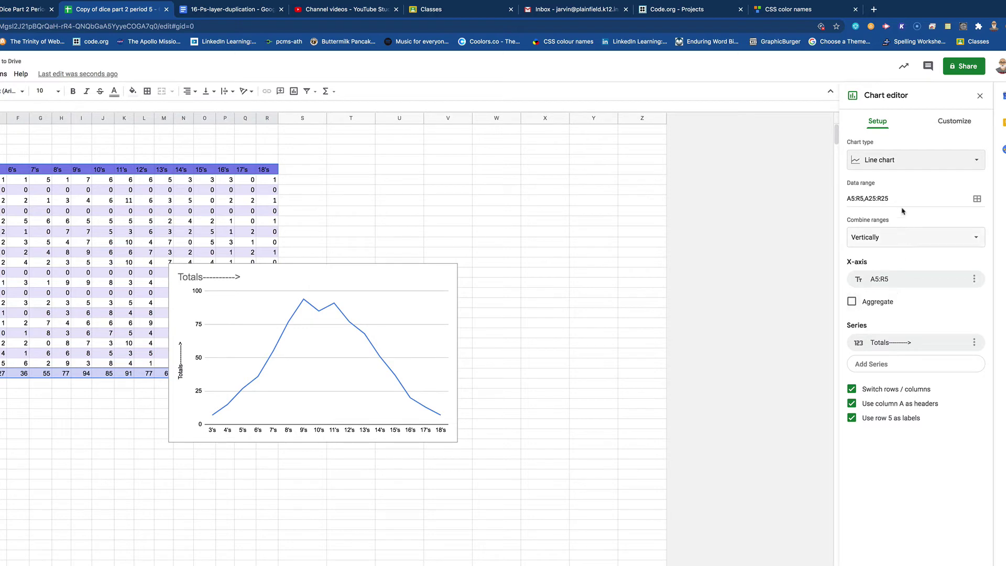
left_click(870, 159)
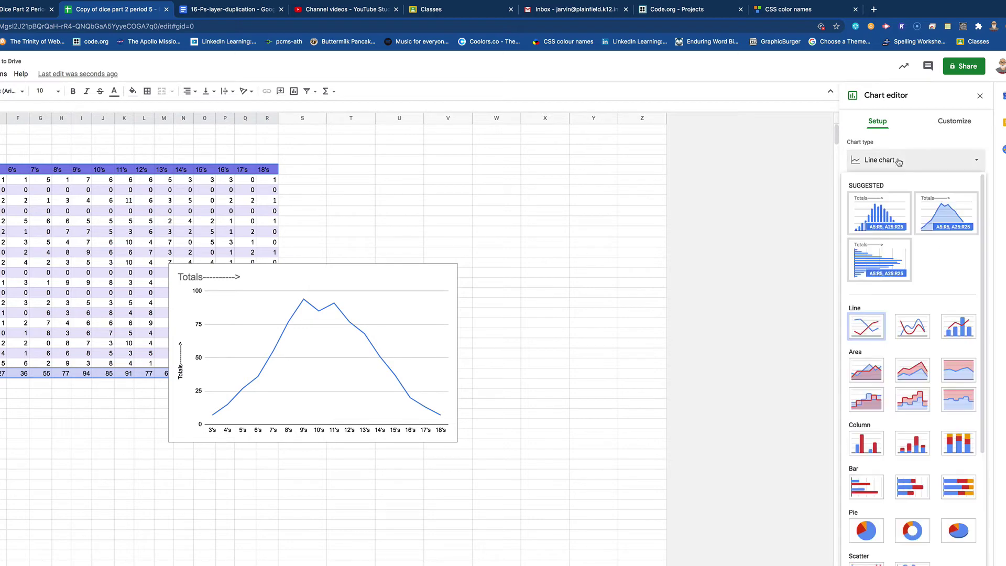
left_click(912, 327)
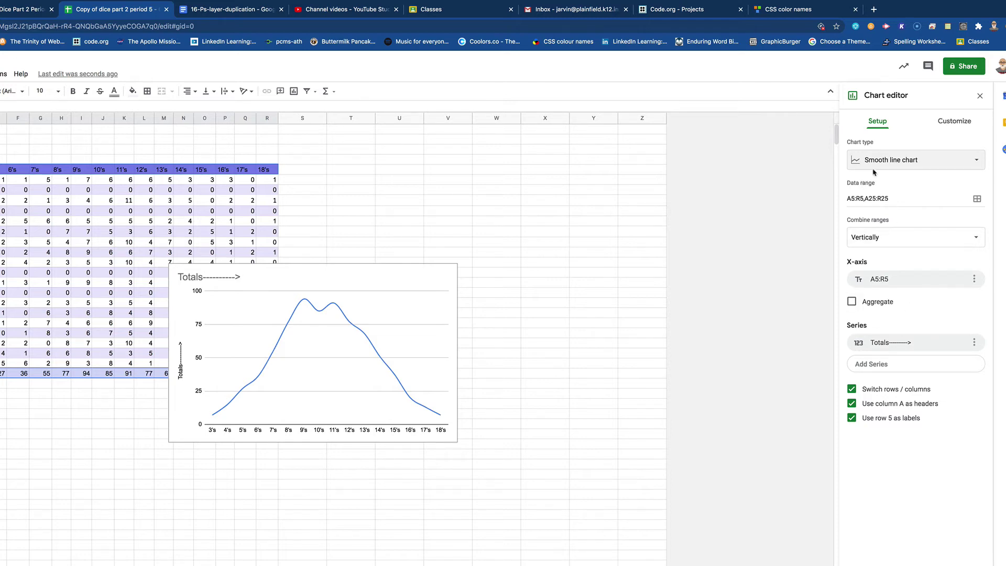
left_click(888, 164)
left_click(864, 327)
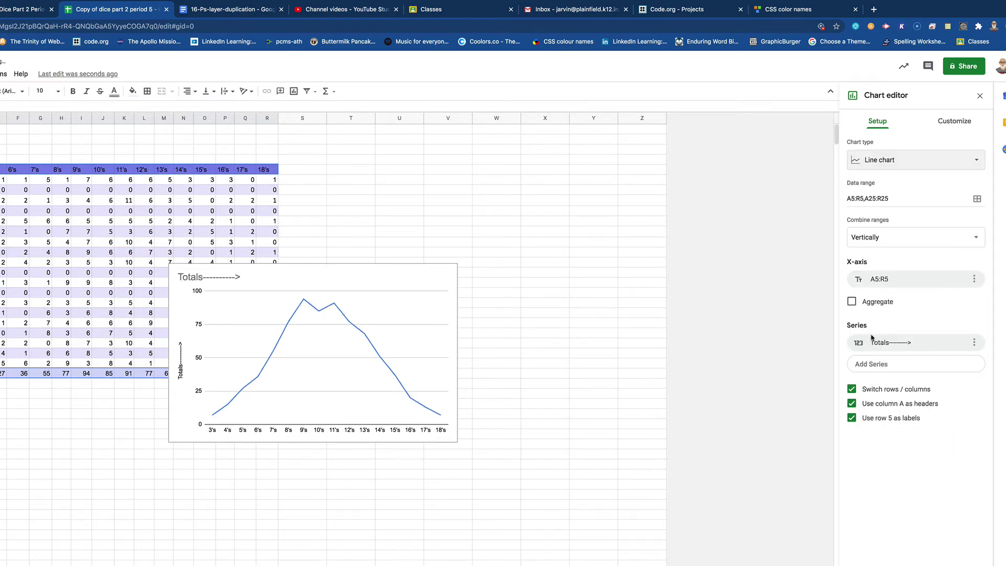
Step: Highlight the Doc's instruction about switching rows and columns, then return to the chart
key("ctrl+Tab")
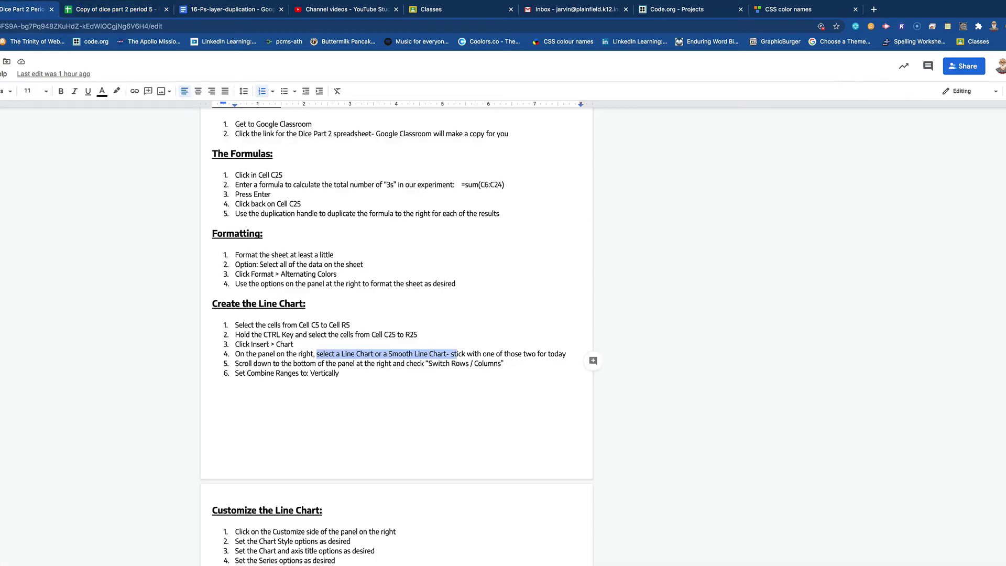
scroll(388, 450, "down", 1)
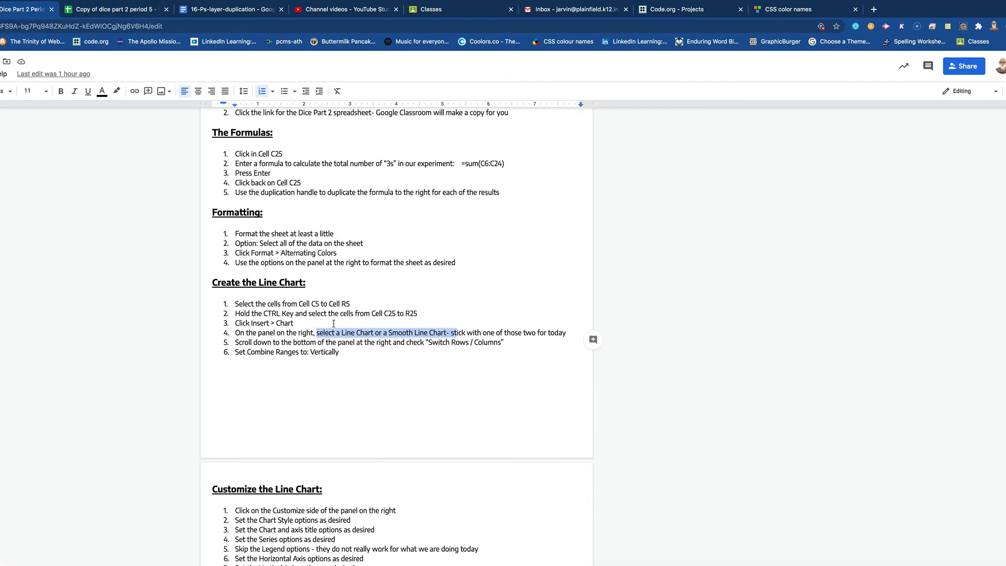
left_click_drag(276, 342, 514, 347)
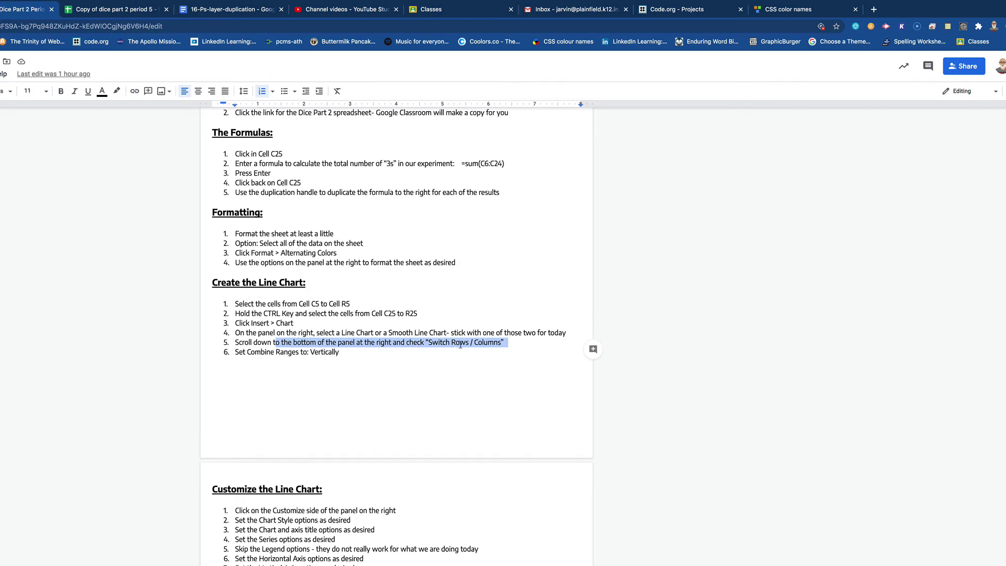
left_click(99, 11)
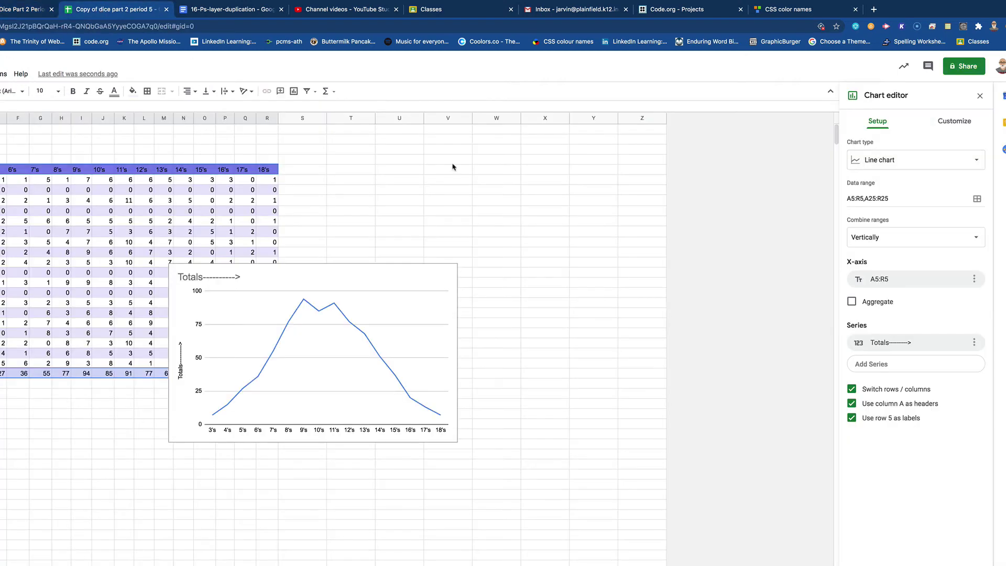
Step: Toggle 'Switch rows / columns' off and back on so it stays checked
left_click(851, 389)
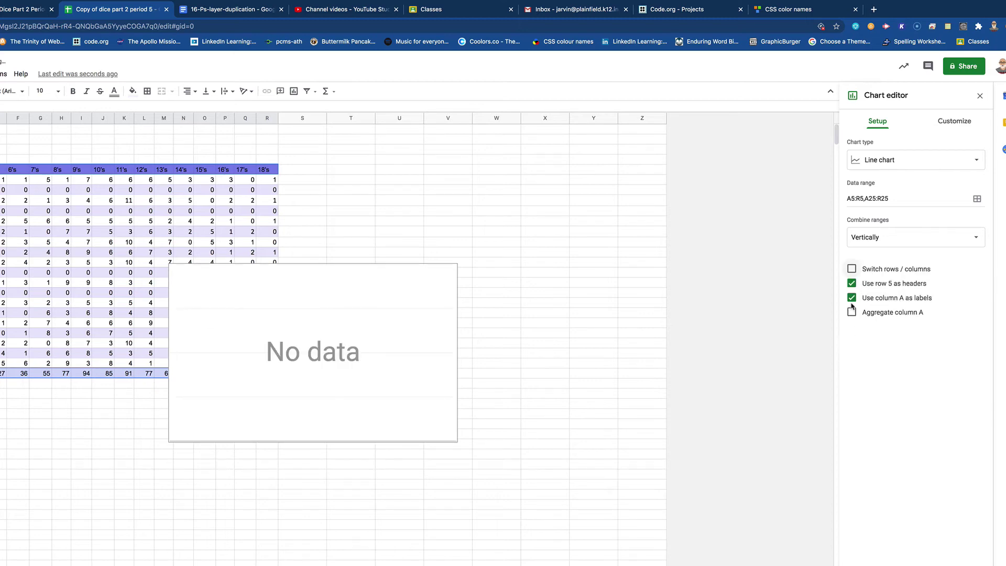
left_click(851, 269)
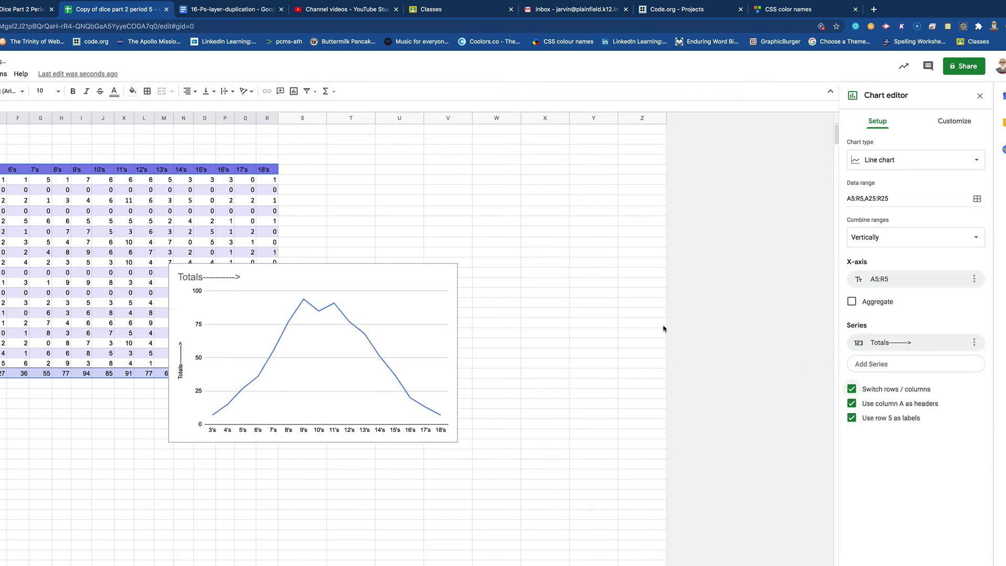
Step: Highlight the Doc's step on combining ranges vertically, then return to the spreadsheet chart
left_click(7, 11)
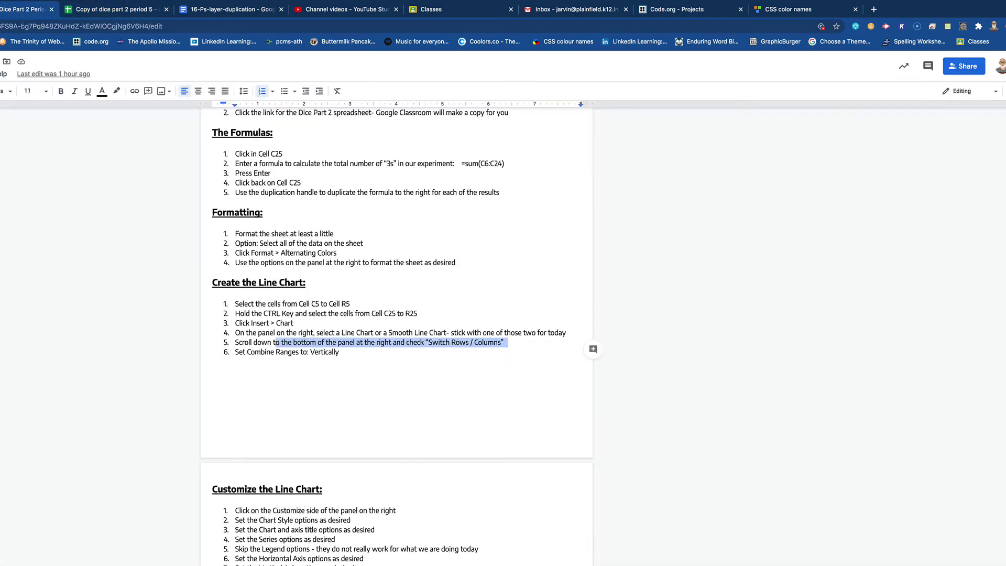
left_click_drag(288, 352, 331, 357)
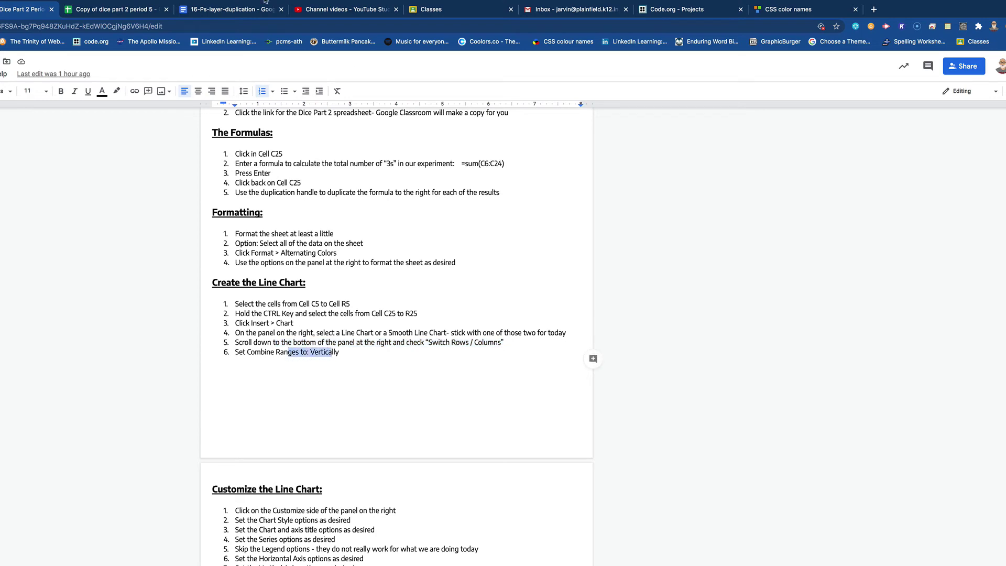
left_click(104, 13)
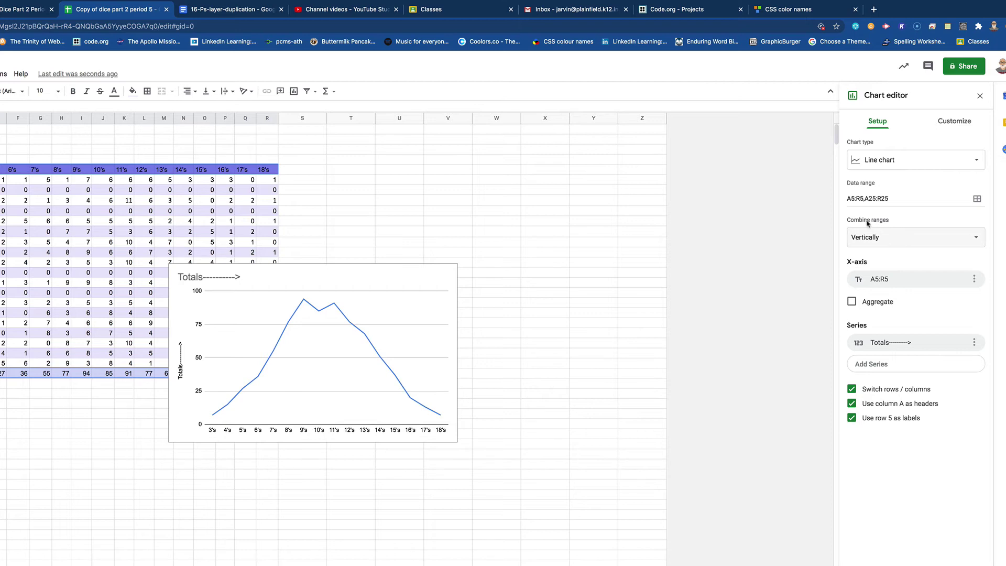
Step: Keep Combine ranges set to Vertically and move the Totals chart up-right beside the table
left_click(896, 240)
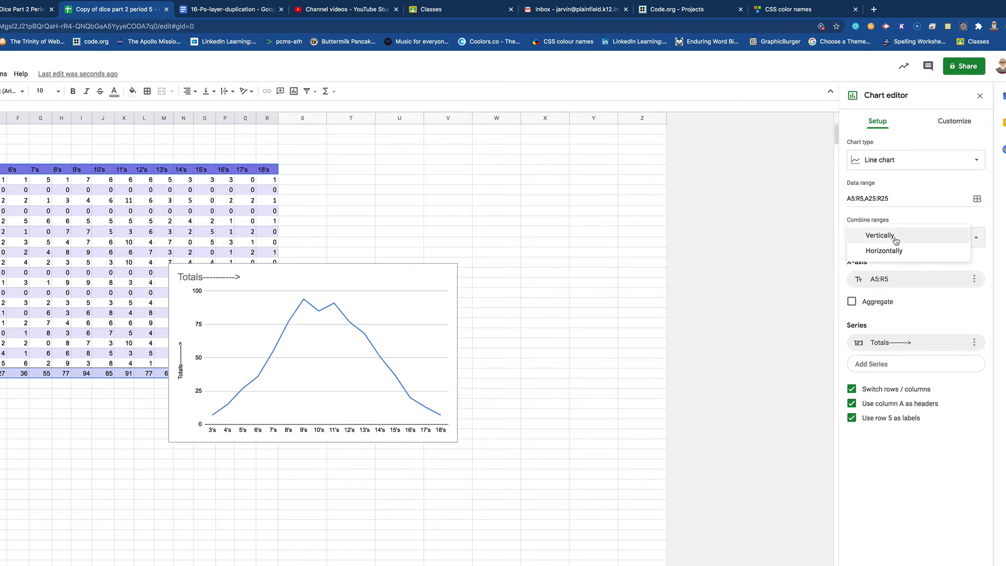
left_click(897, 251)
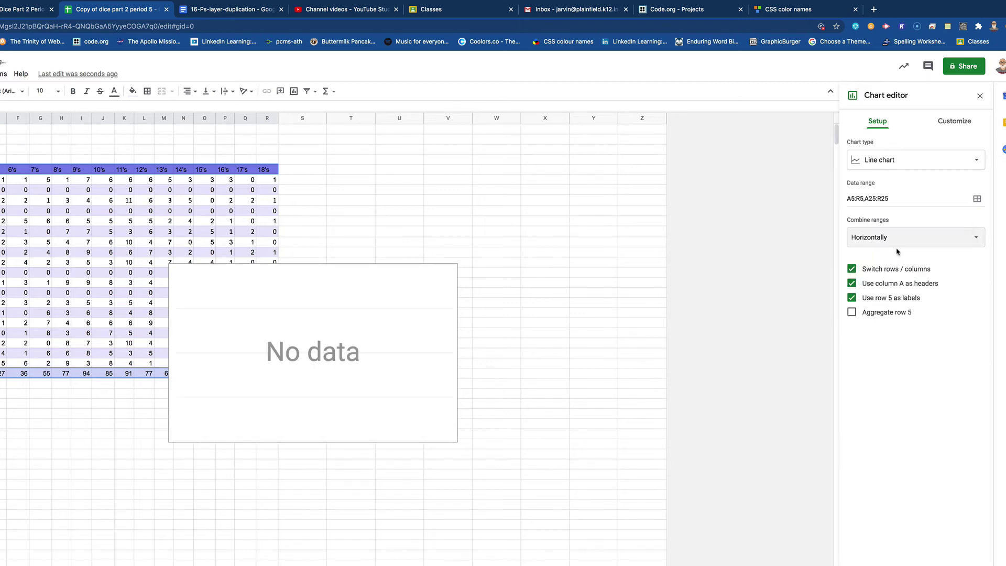
left_click(892, 240)
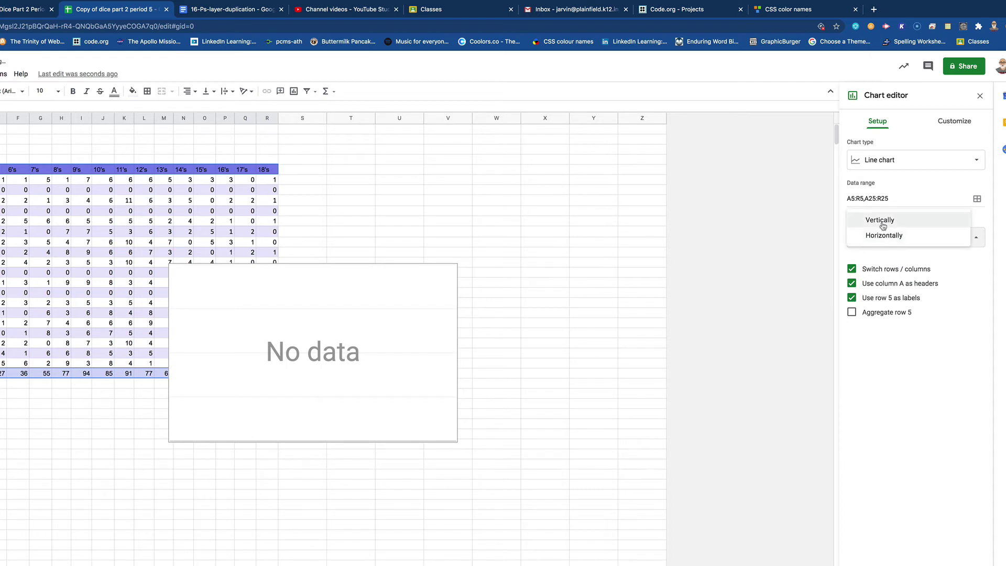
left_click(883, 224)
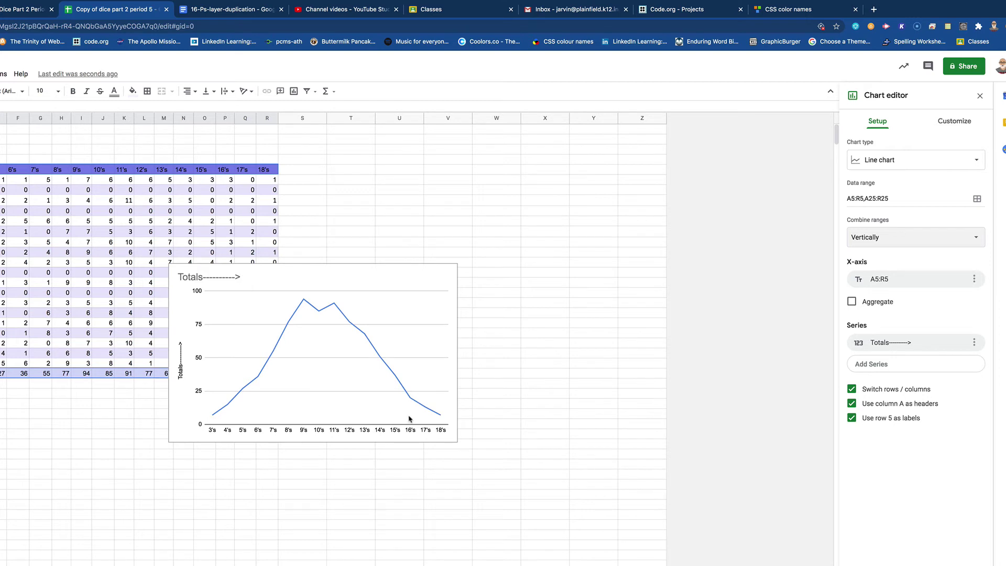
left_click(443, 399)
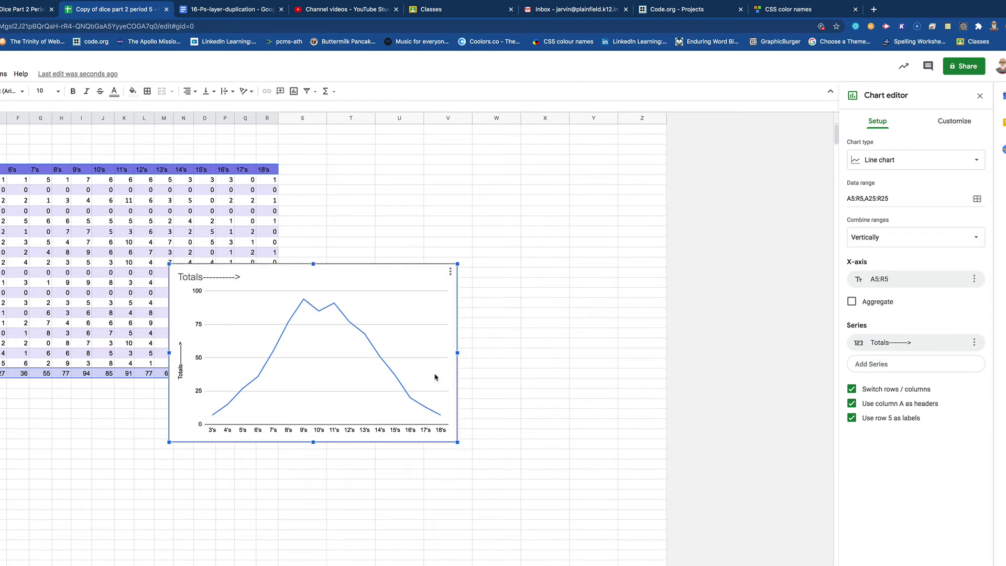
left_click_drag(453, 381, 596, 304)
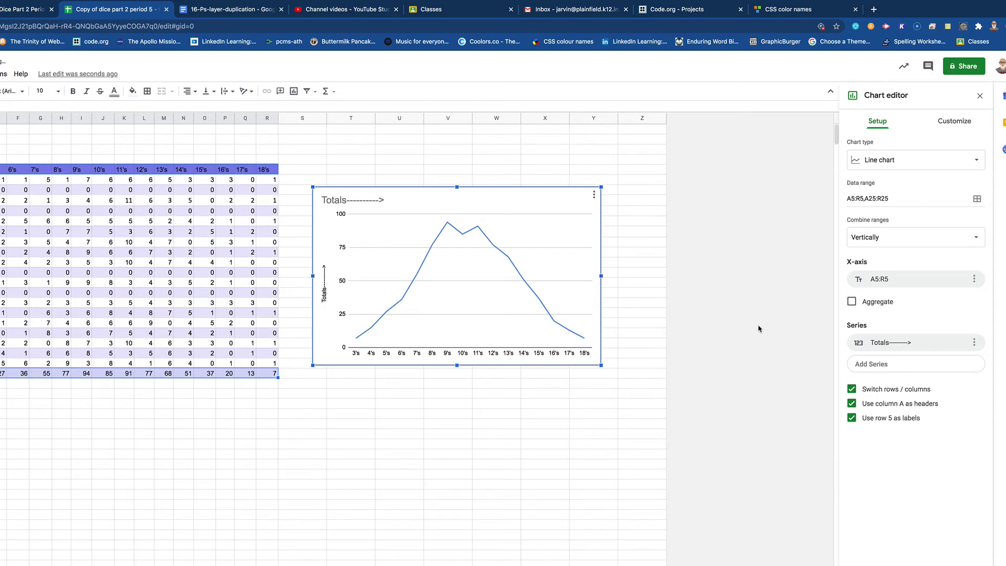
Step: Review the Doc's Customize steps for chart style, Series and Legend, then return to the dice sheet
key("ctrl+shift+Tab")
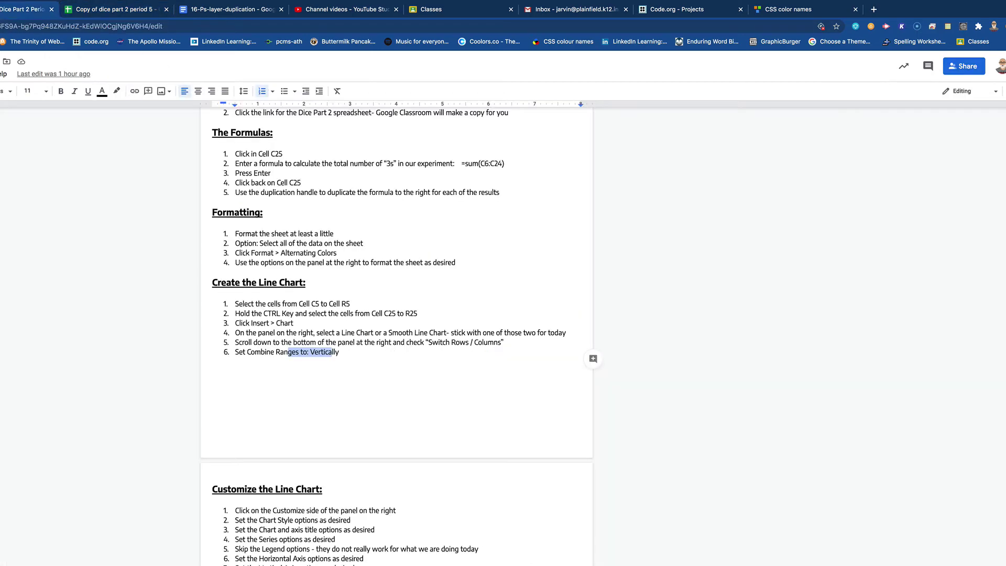
scroll(431, 437, "down", 5)
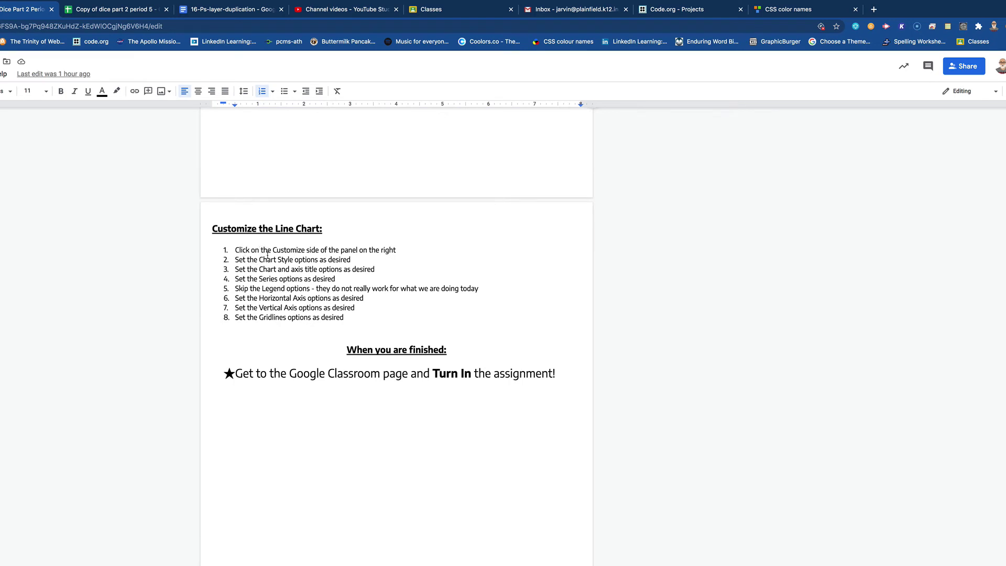
left_click_drag(271, 248, 327, 302)
left_click(307, 287)
left_click_drag(273, 251, 318, 250)
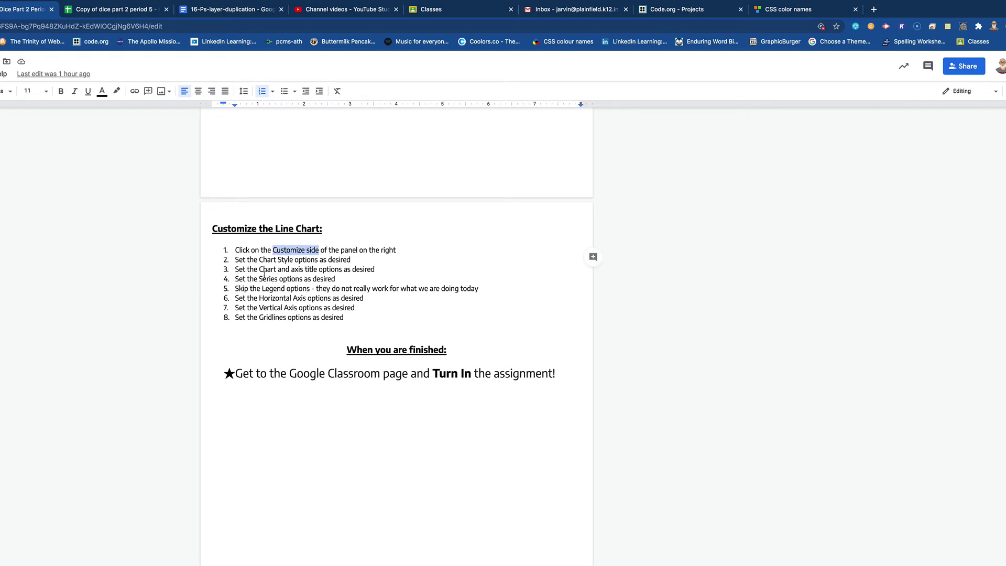
left_click_drag(260, 260, 340, 271)
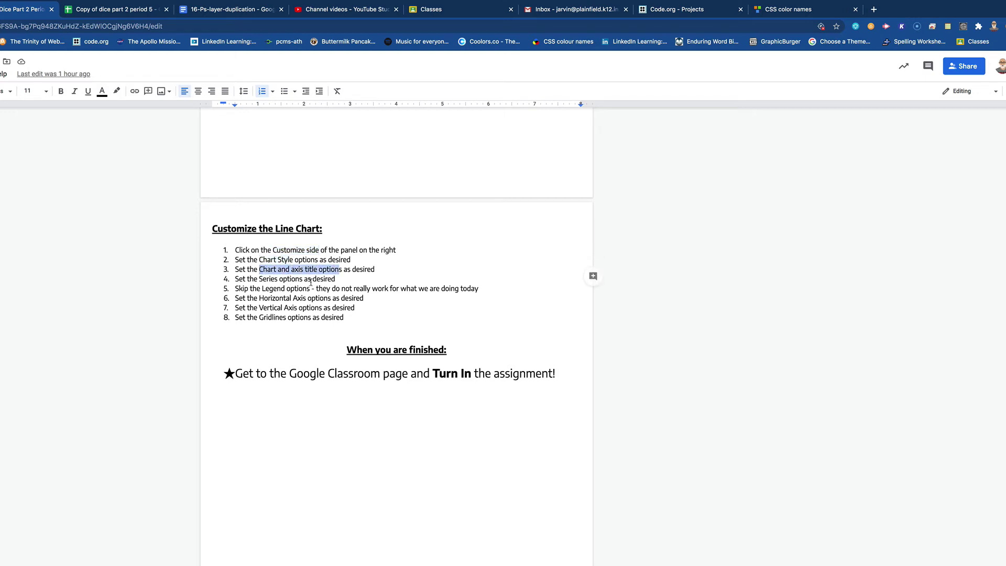
left_click_drag(263, 281, 324, 281)
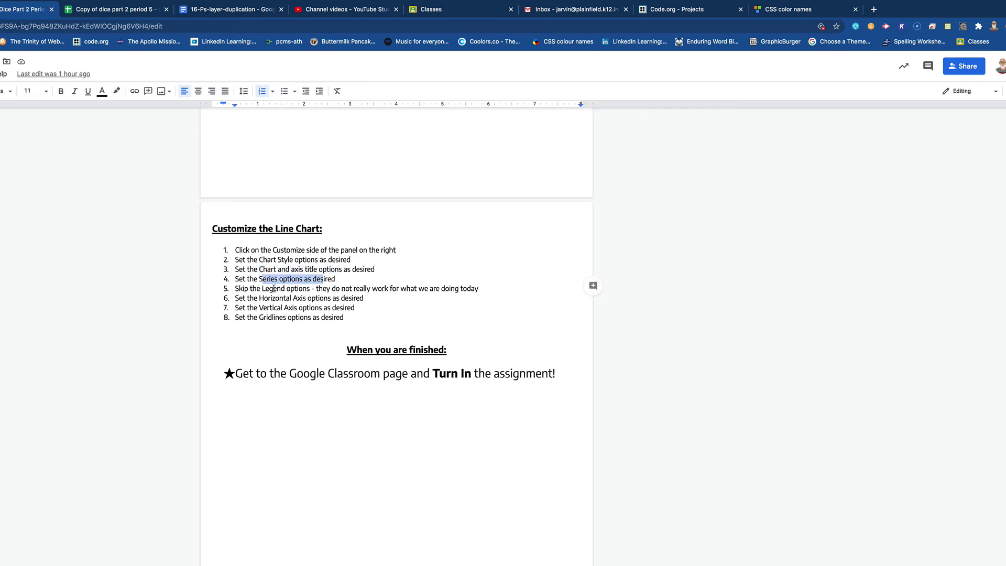
left_click_drag(264, 289, 287, 317)
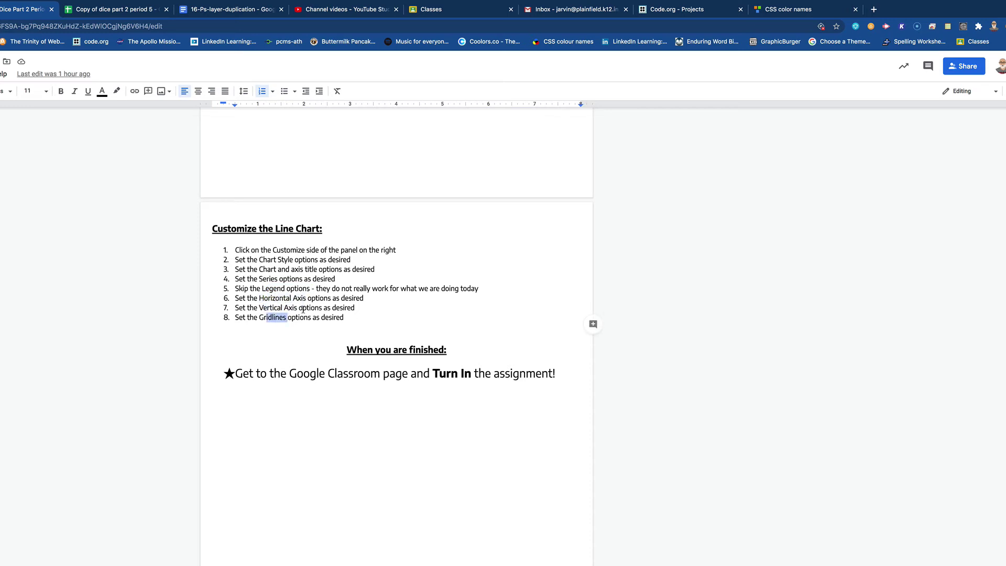
left_click(134, 5)
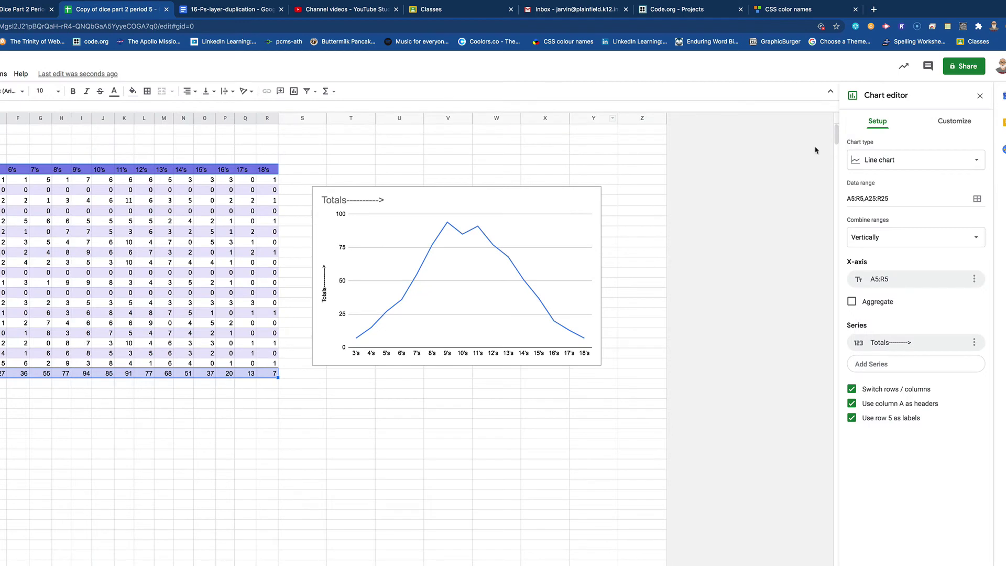
Step: In Chart style, set the chart background to light blue and the chart border to black
left_click(947, 126)
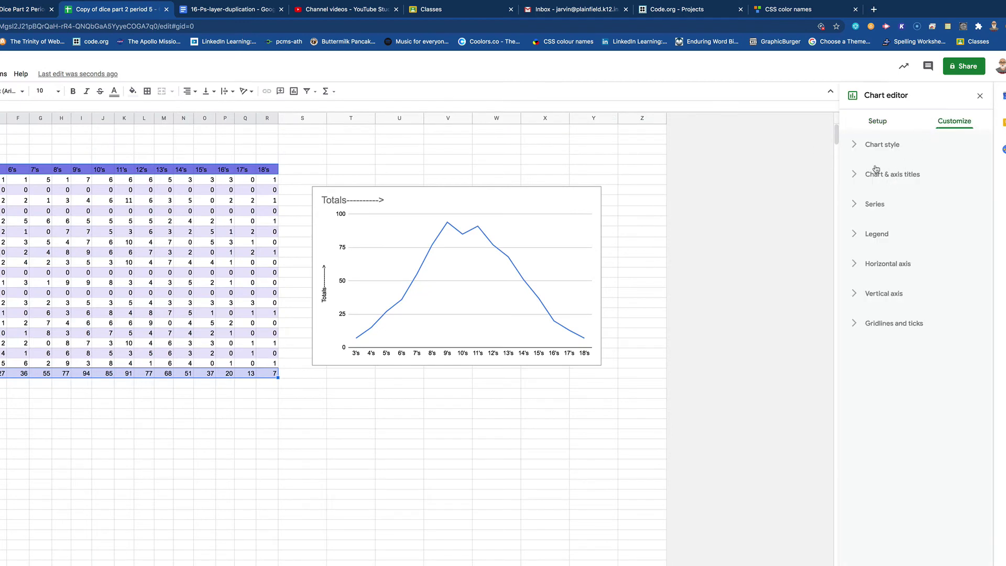
left_click(857, 147)
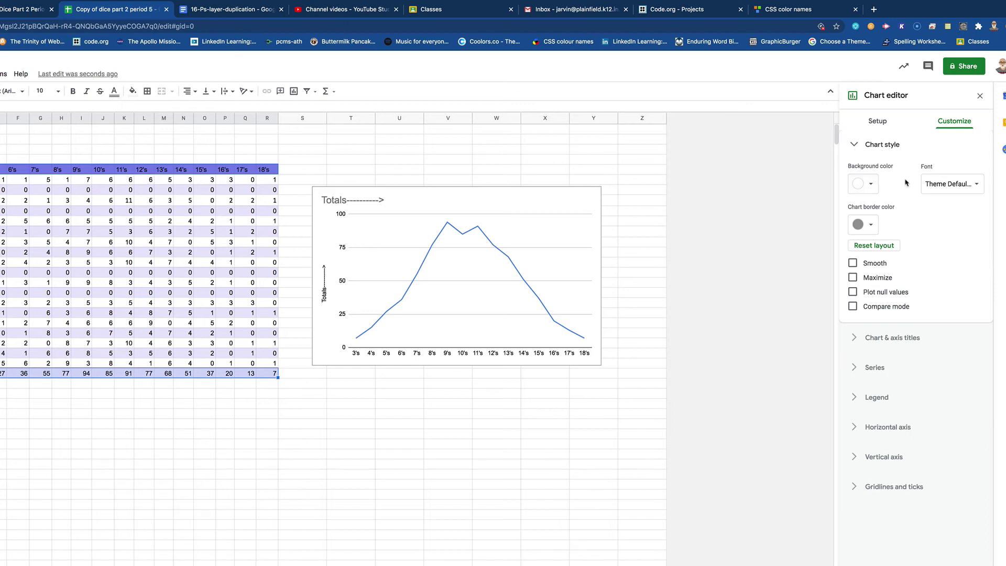
left_click(870, 184)
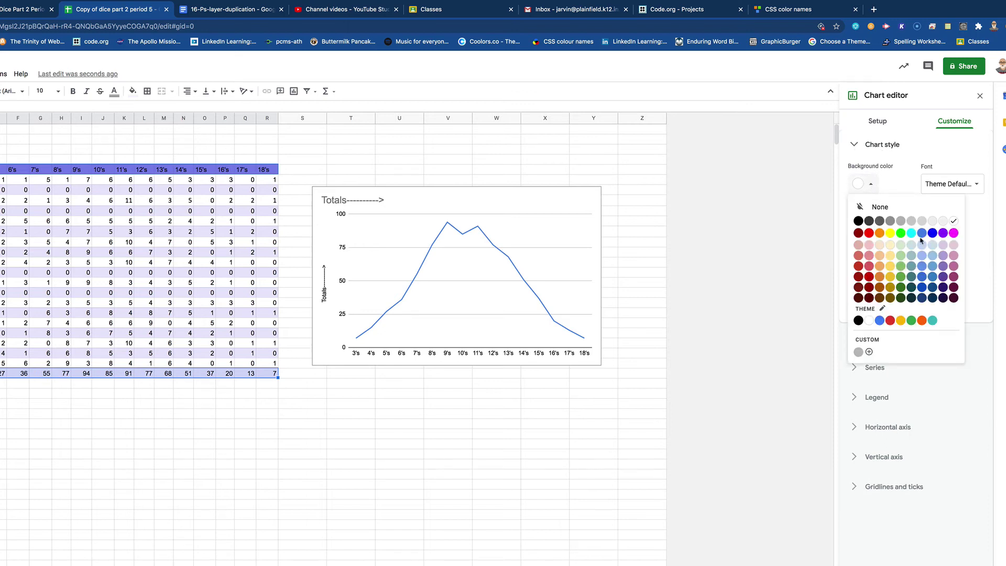
left_click(932, 255)
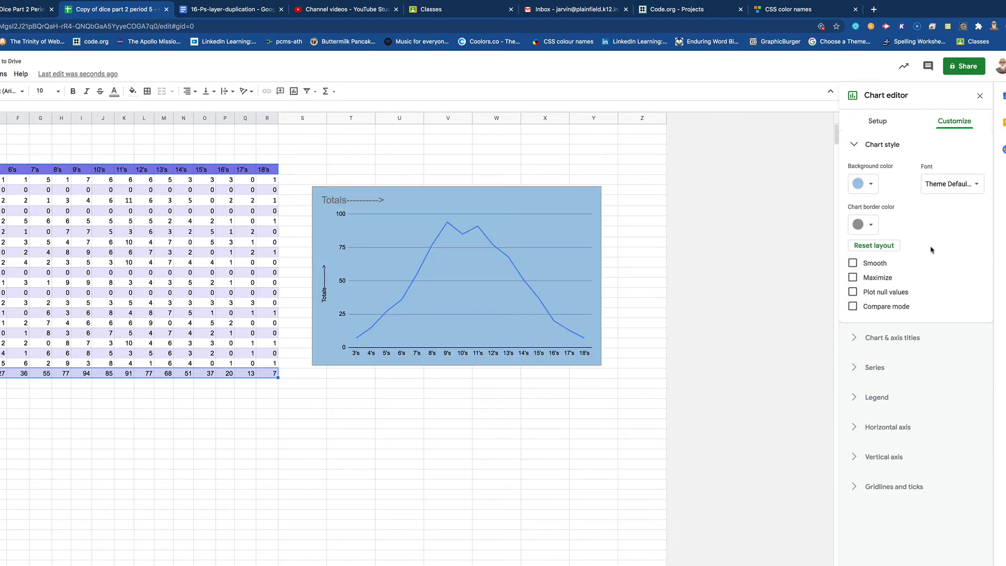
left_click(871, 226)
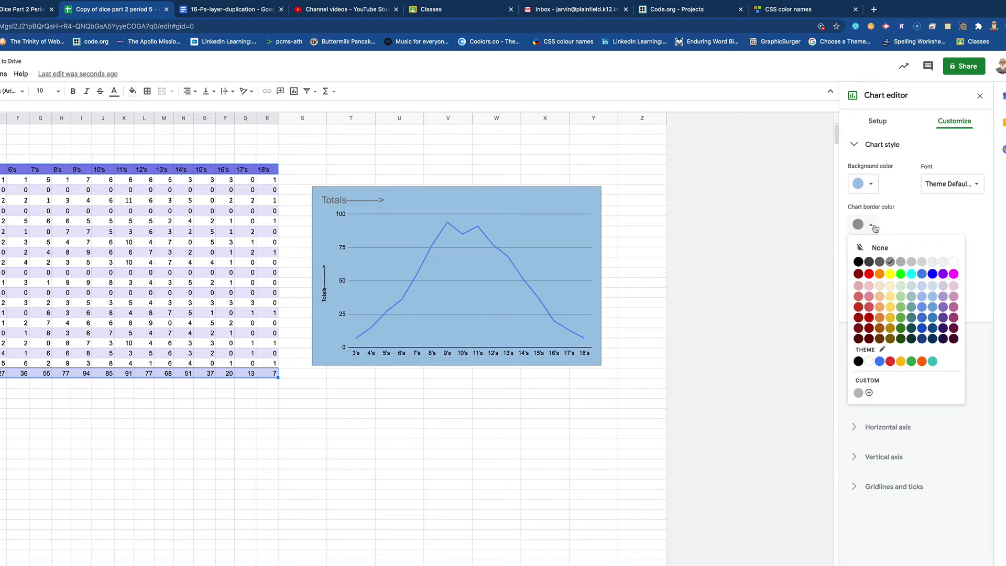
left_click(859, 263)
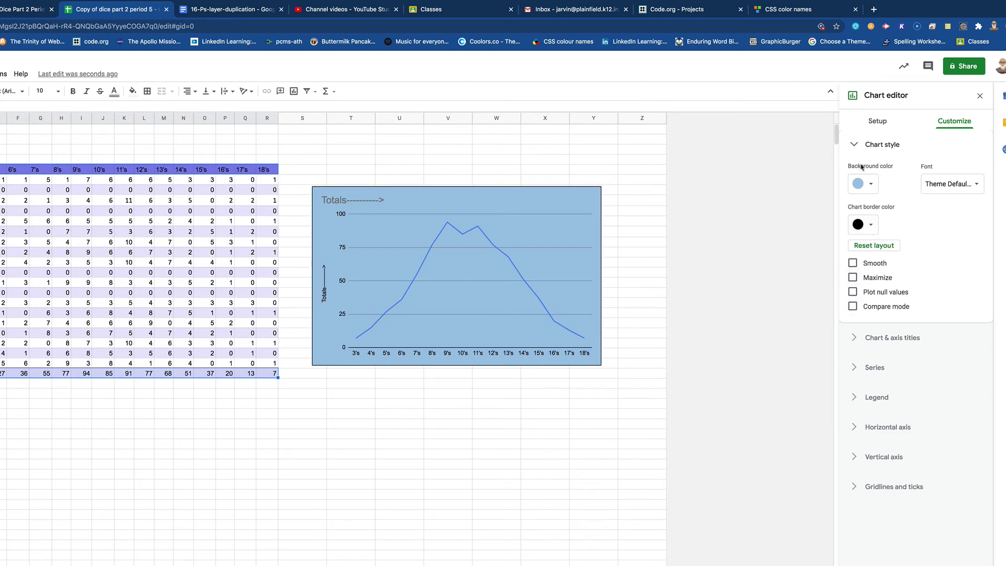
left_click(855, 147)
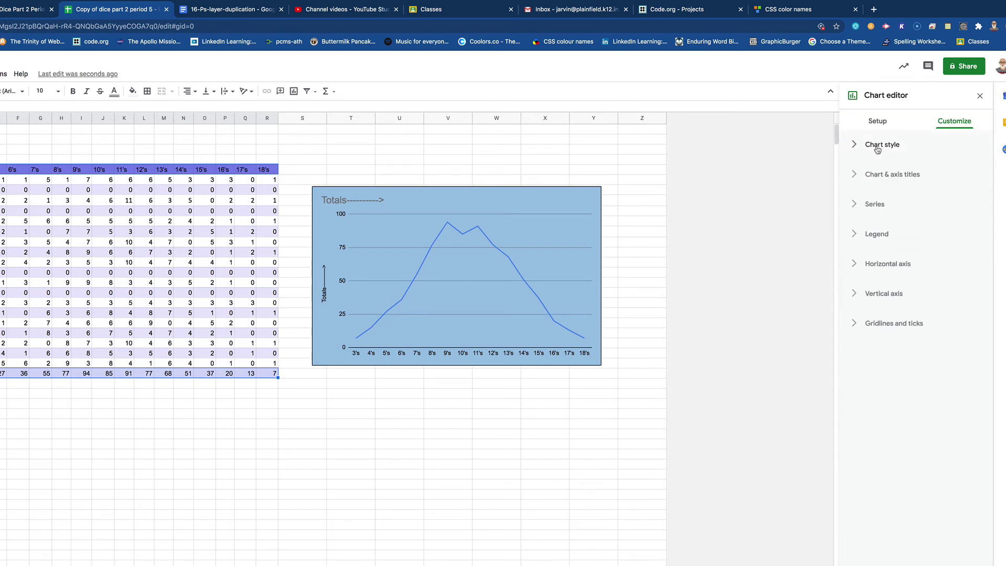
left_click(854, 147)
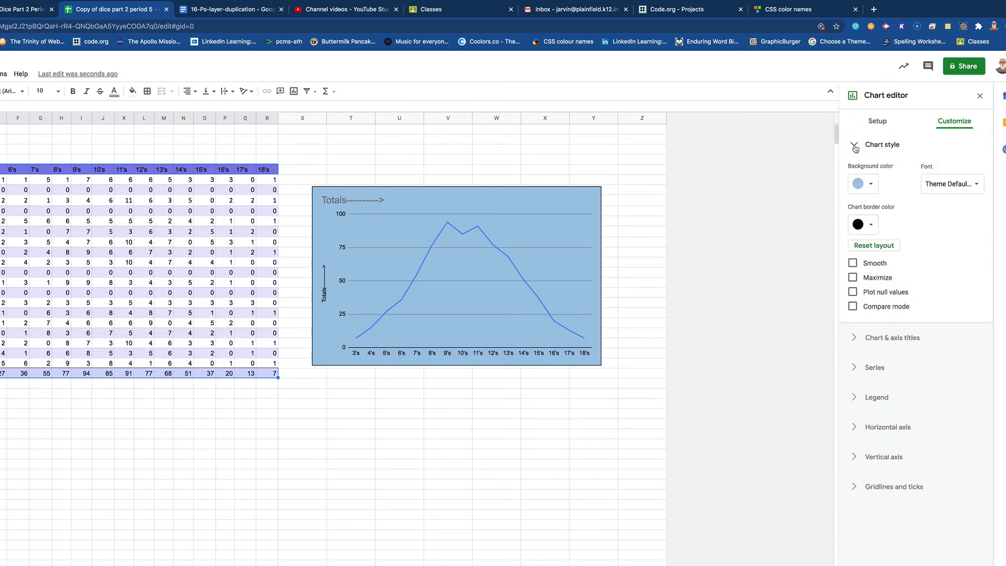
left_click(855, 146)
left_click(854, 147)
left_click(854, 147)
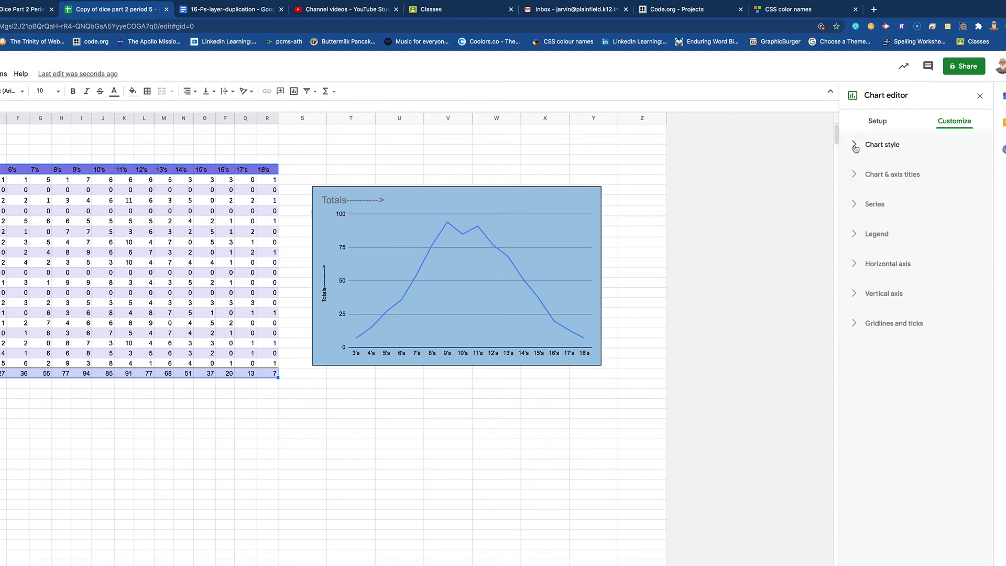
left_click(855, 175)
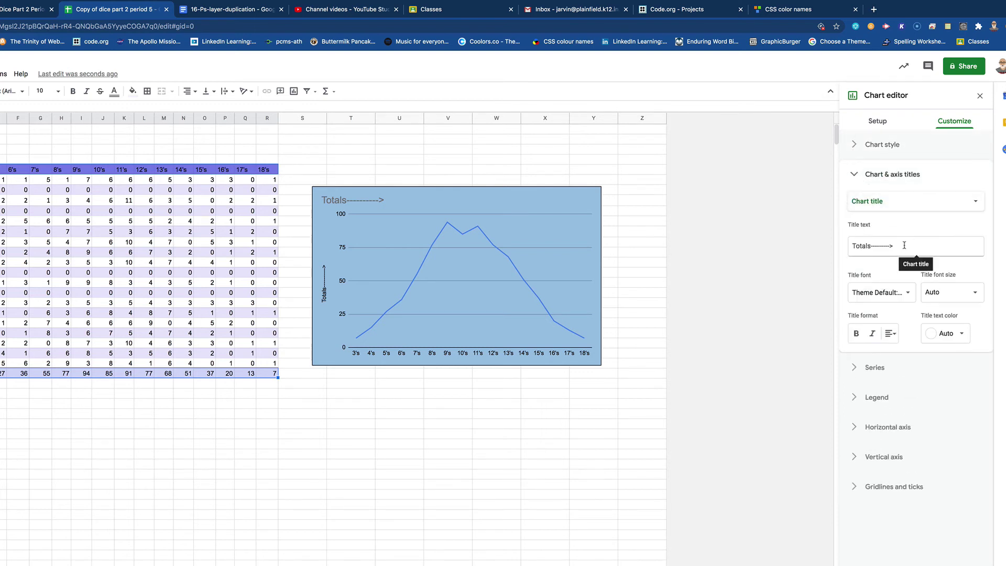
Step: Replace the chart title text with 'Rolling the Dice'
left_click_drag(903, 245, 847, 244)
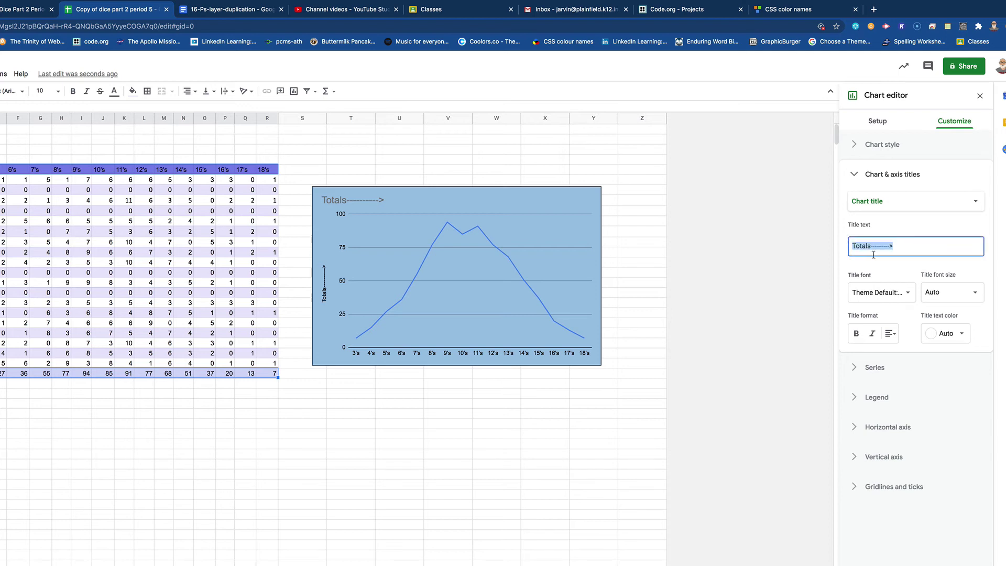
type("Rolling the Dice")
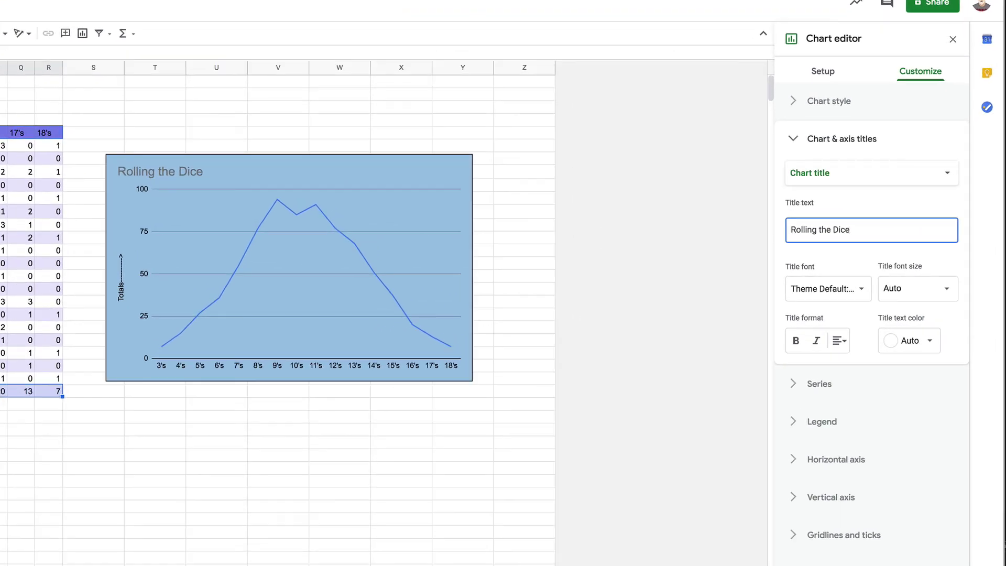
key("Tab")
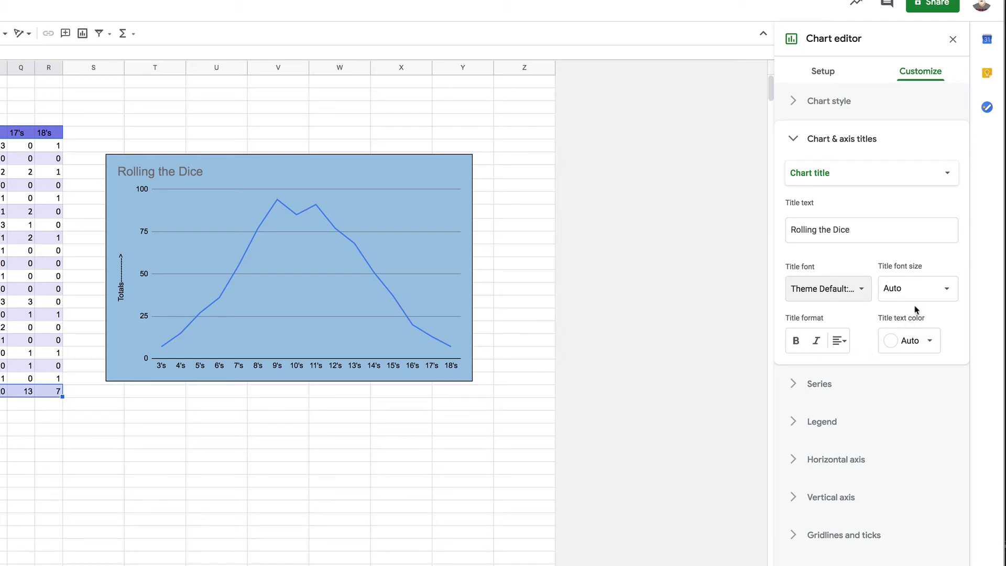
Step: Format the chart title at size 24, black, and centre-aligned
left_click(937, 288)
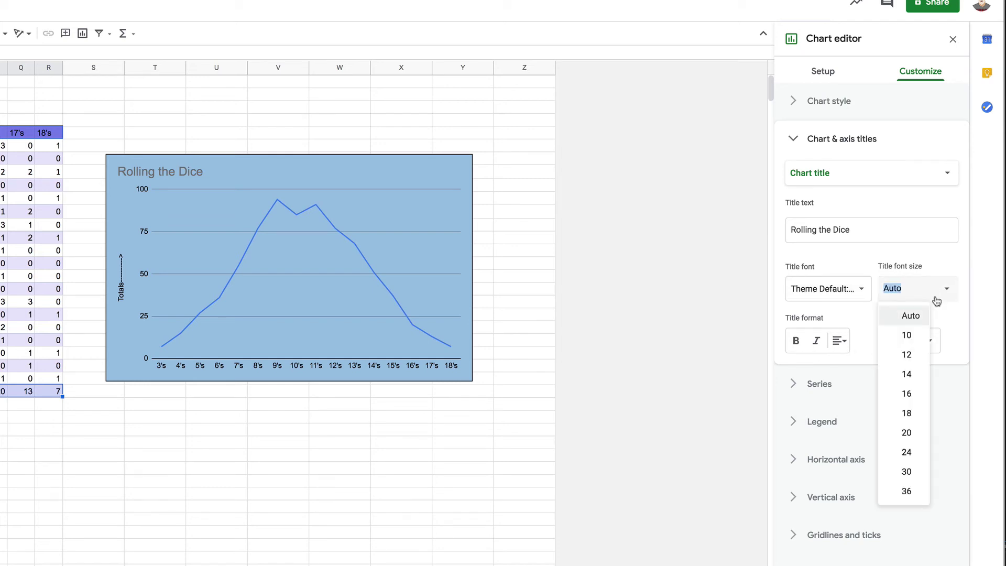
left_click(907, 432)
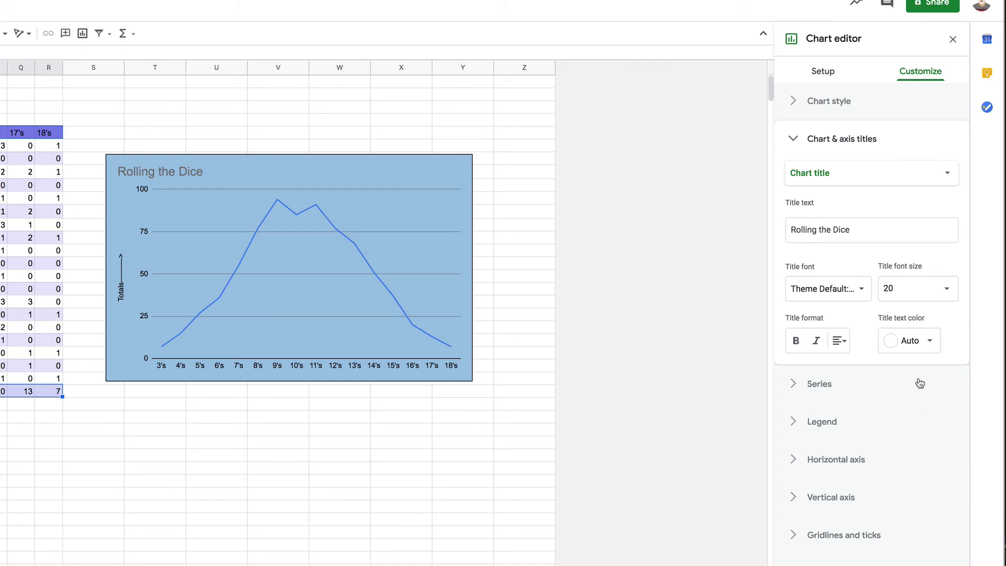
left_click(945, 288)
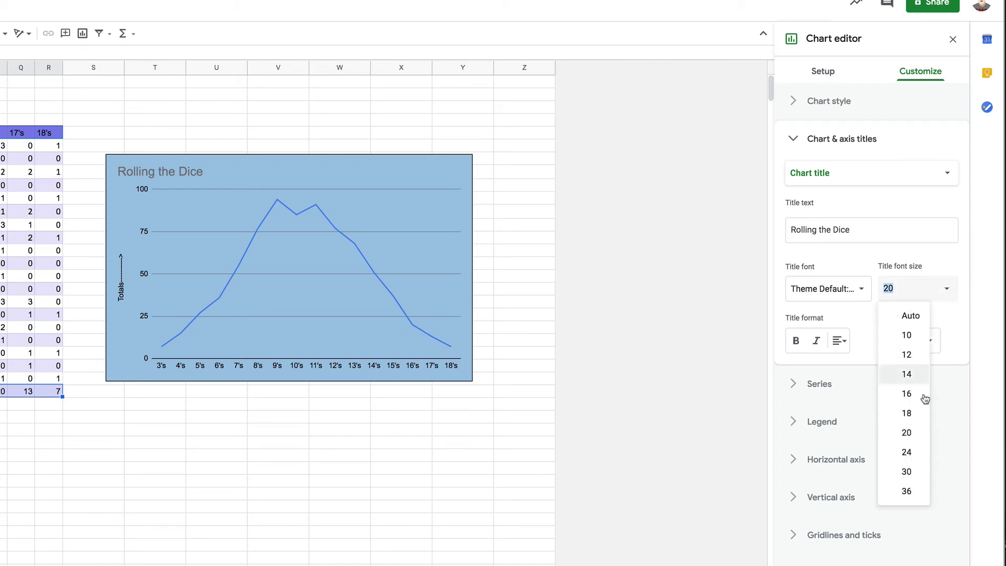
left_click(906, 453)
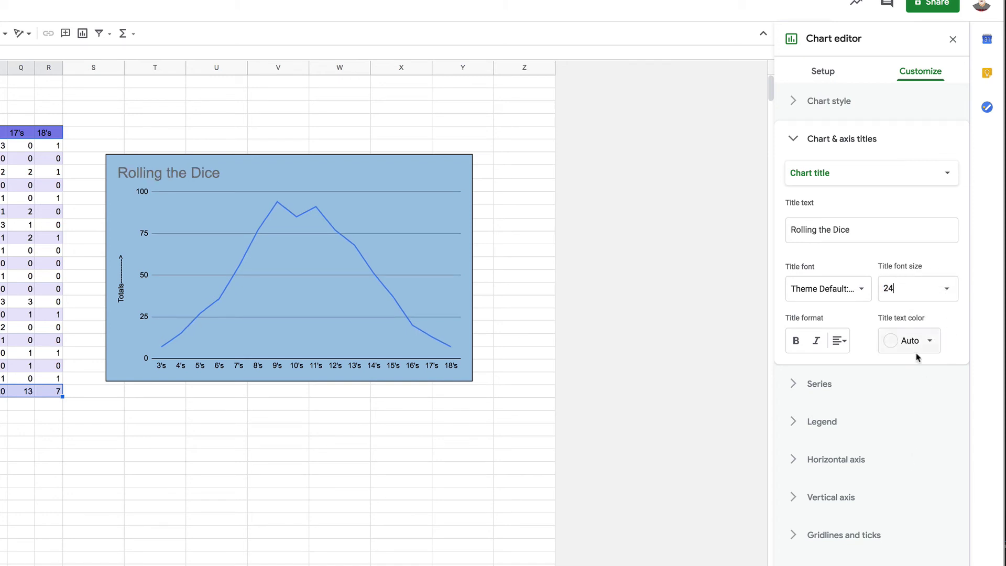
left_click(928, 348)
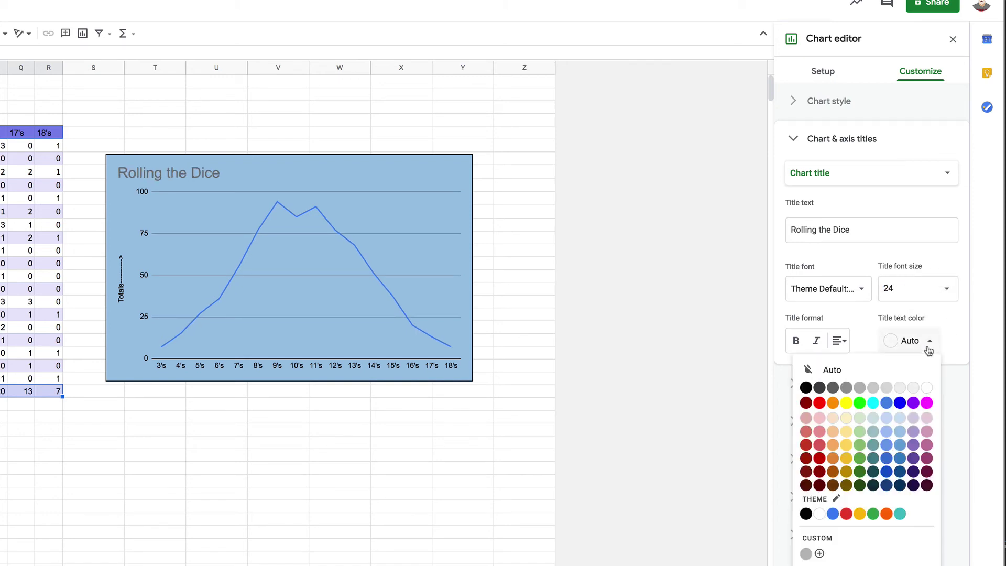
left_click(805, 388)
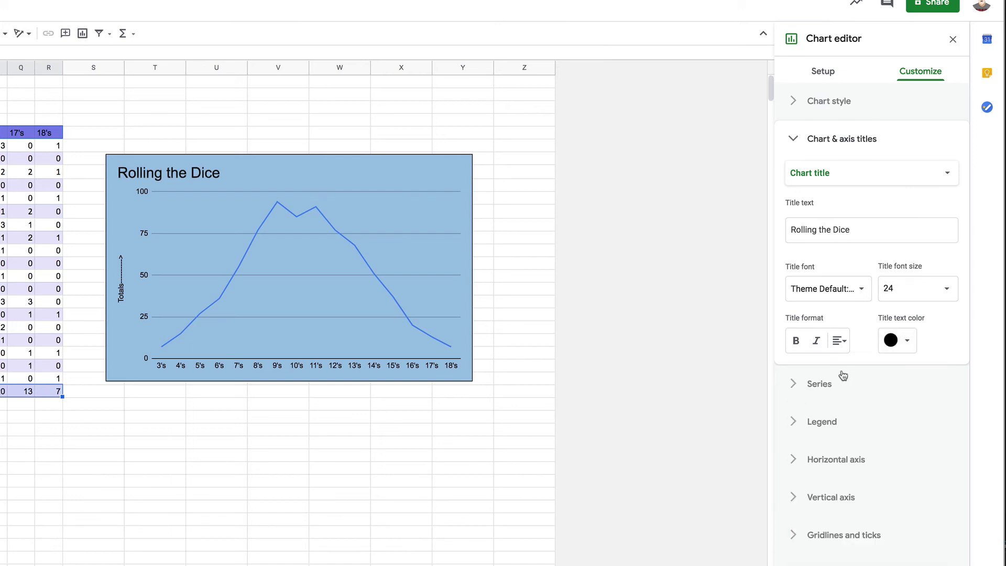
left_click(838, 341)
left_click(854, 365)
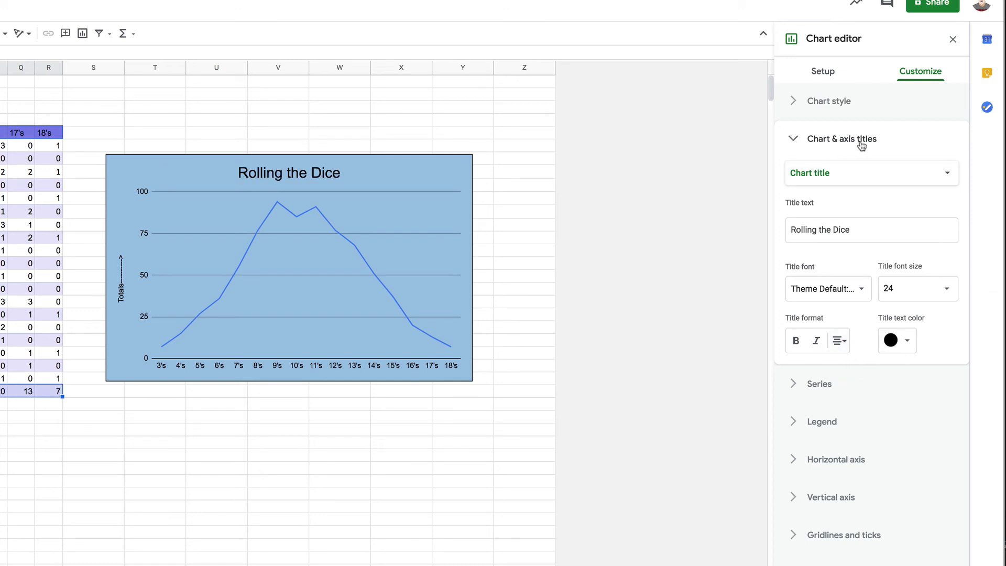
left_click(840, 177)
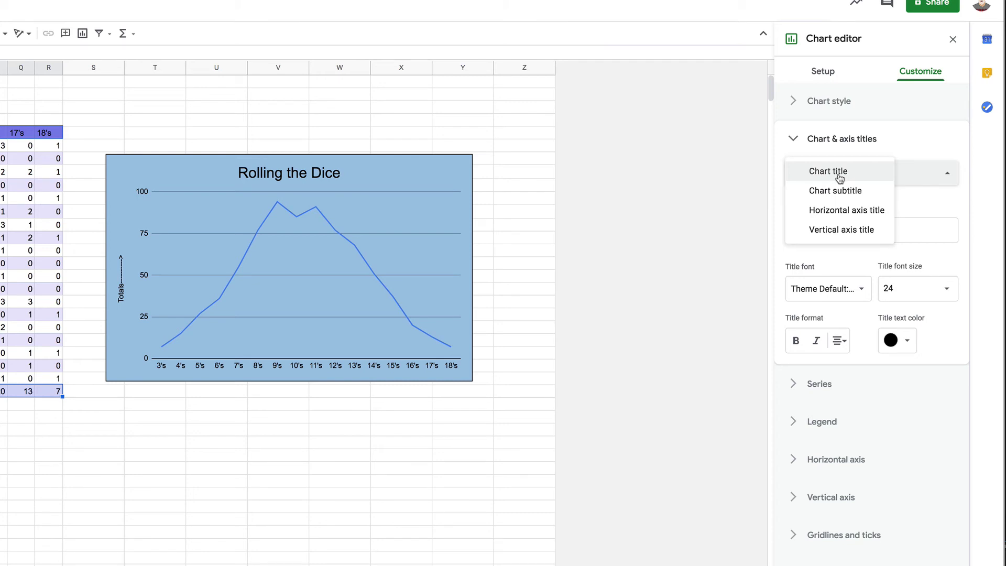
Step: Set the horizontal axis title to 'results'
left_click(862, 211)
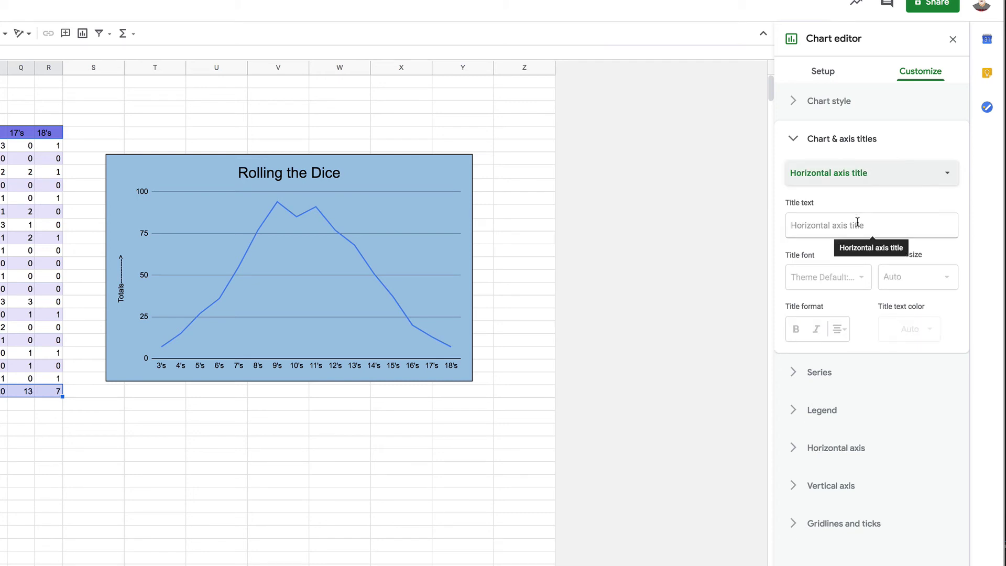
left_click(835, 225)
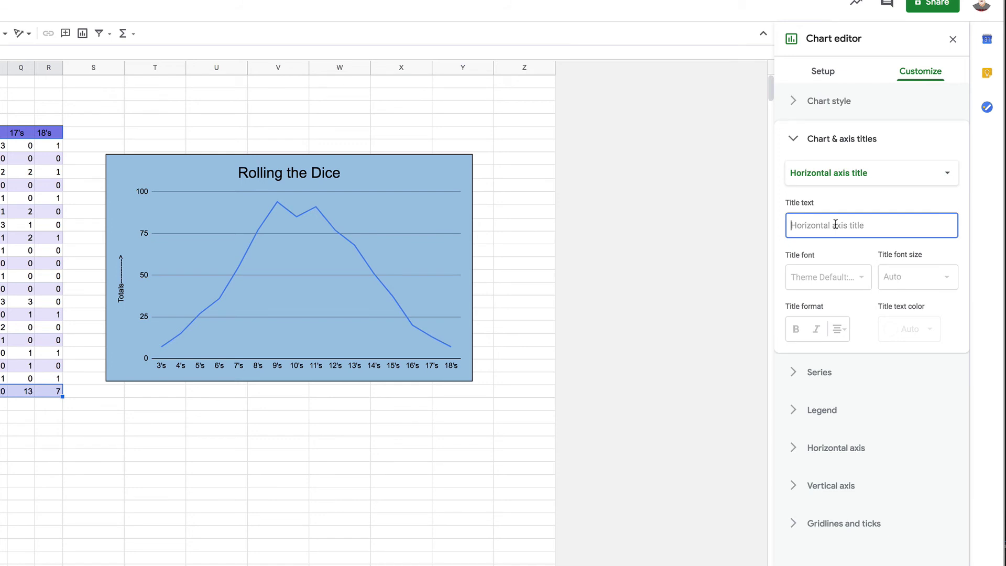
type("results")
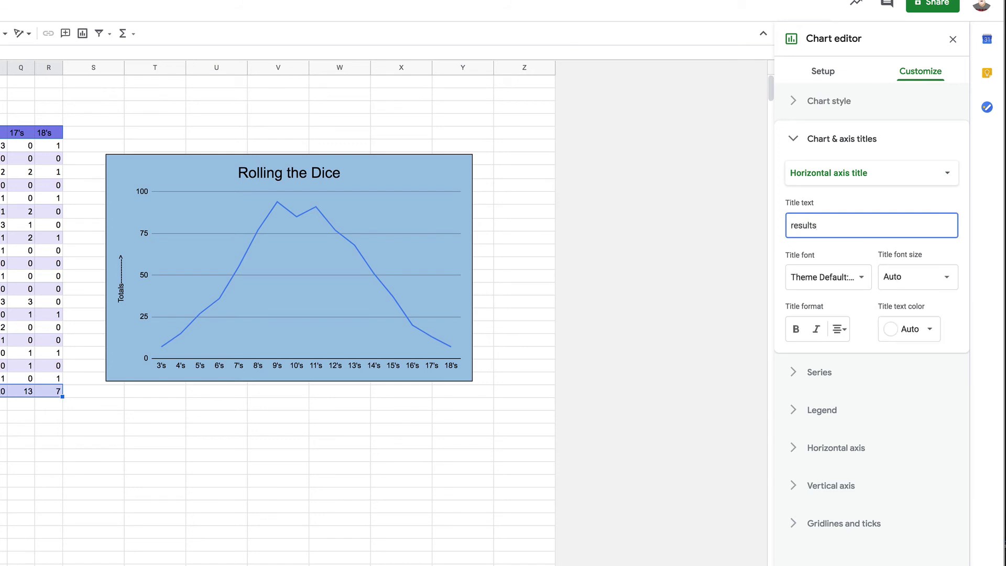
key("Return")
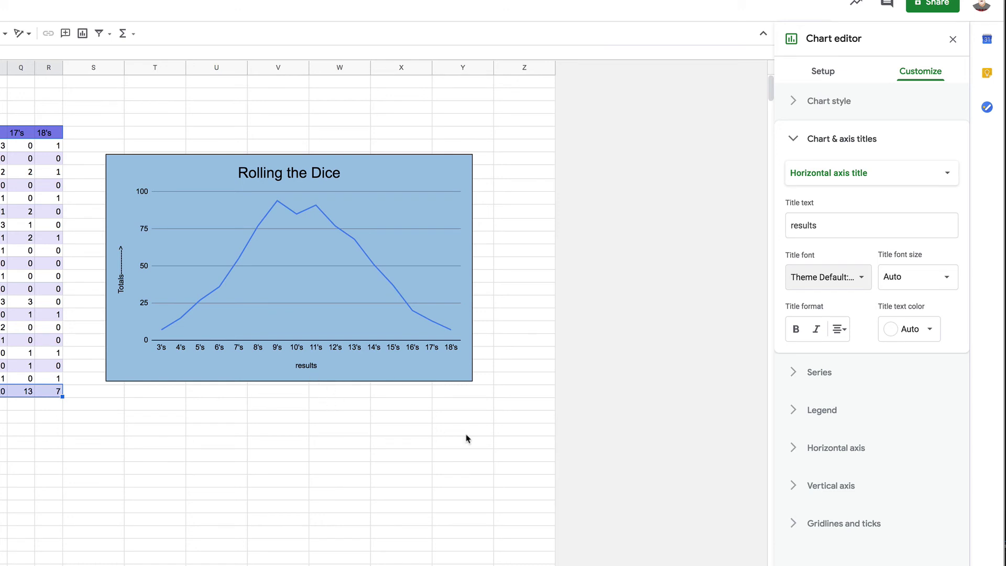
Step: Replace the vertical axis title with 'number of rolls'
left_click(834, 181)
left_click(832, 190)
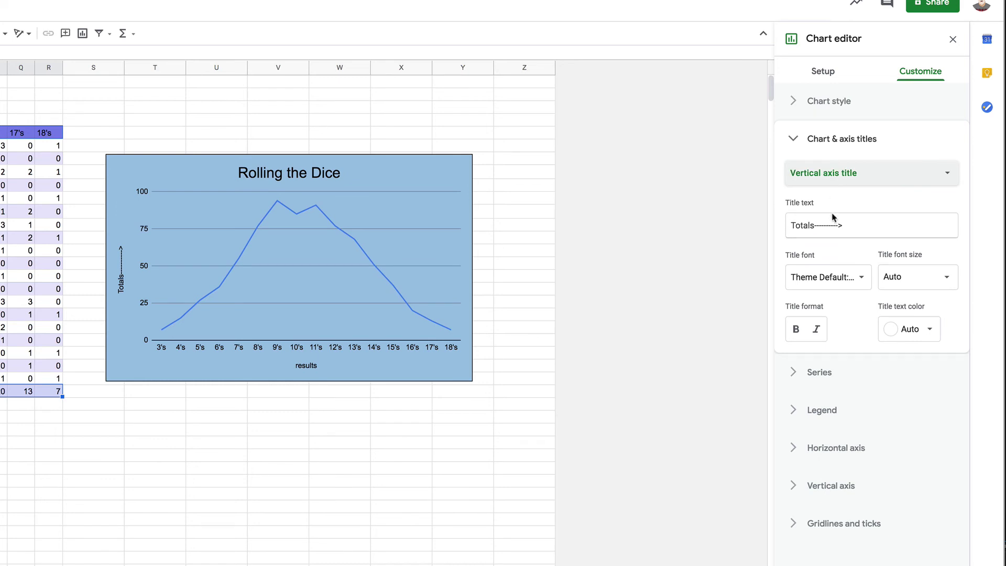
left_click(860, 225)
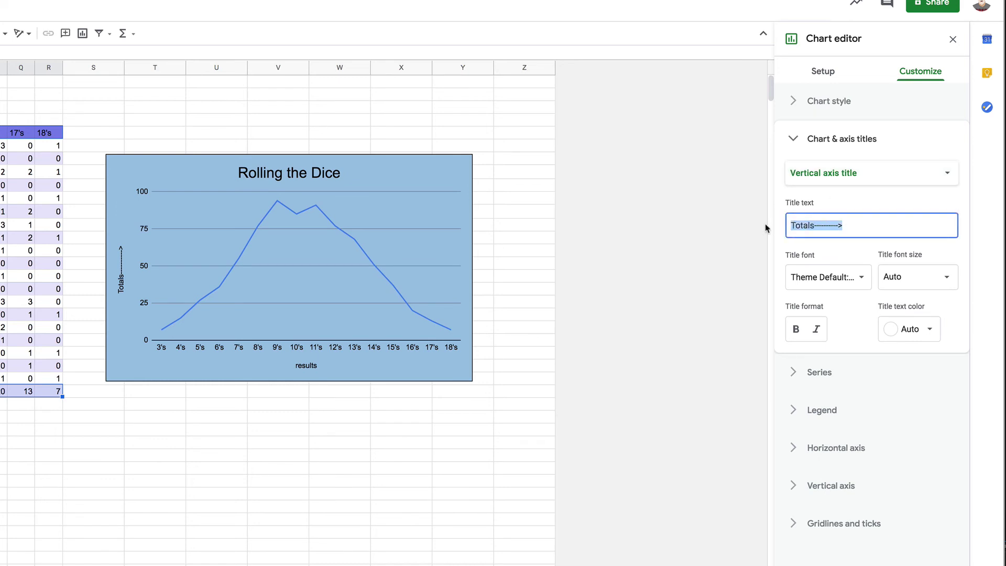
type("number of rolls")
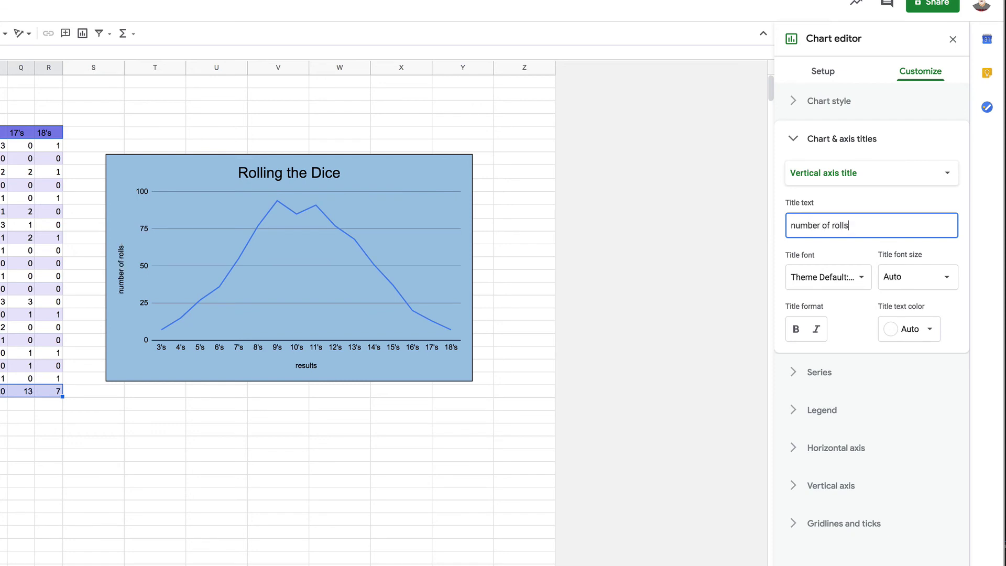
key("Tab")
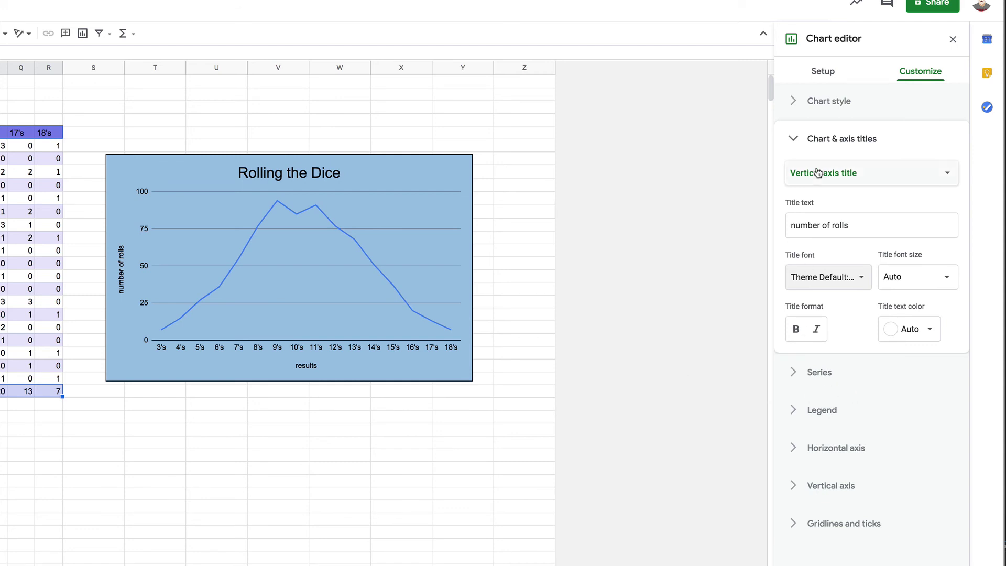
Step: Make the series line yellow, 8px thick, with data labels on every point
left_click(792, 138)
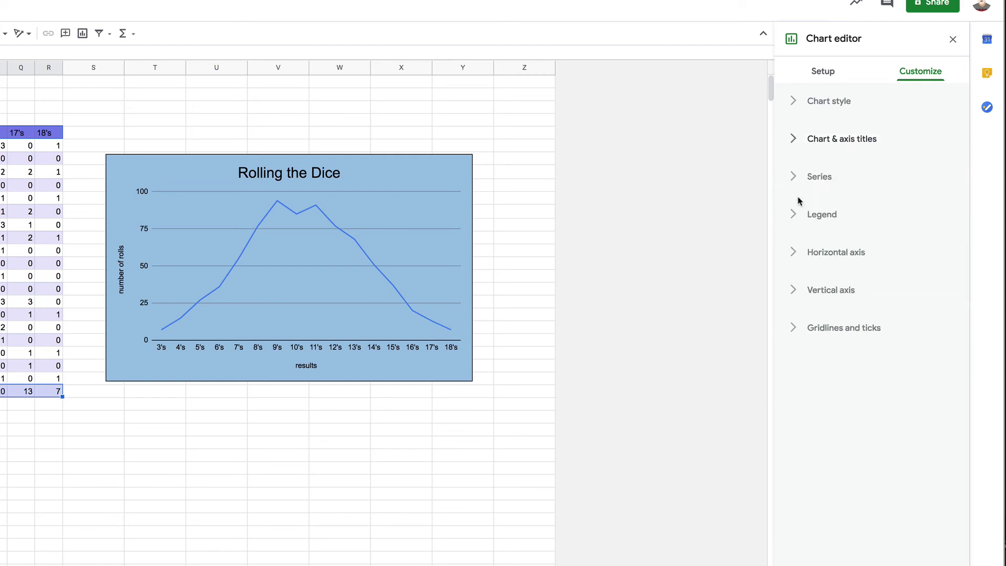
left_click(793, 178)
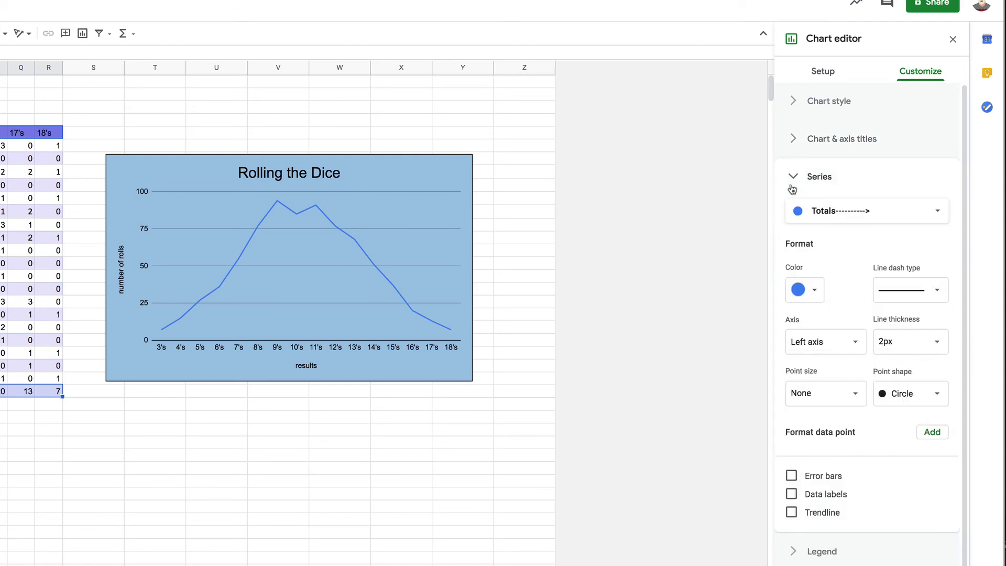
left_click(815, 292)
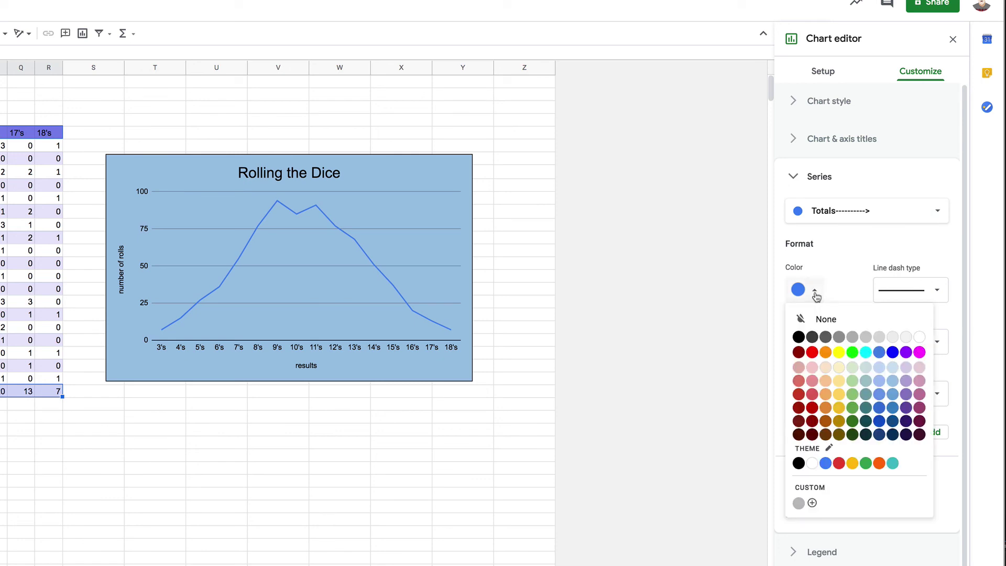
left_click(838, 352)
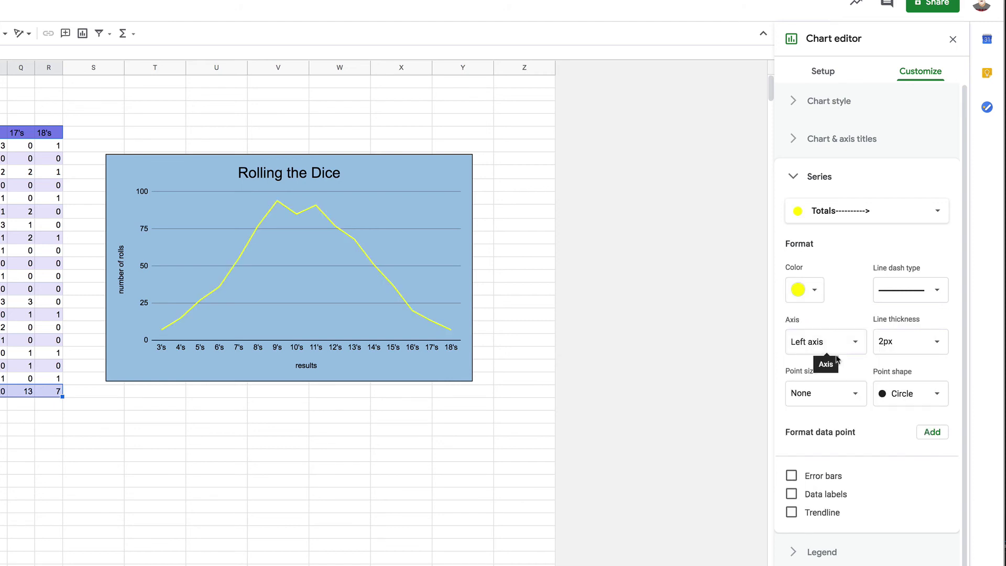
left_click(928, 349)
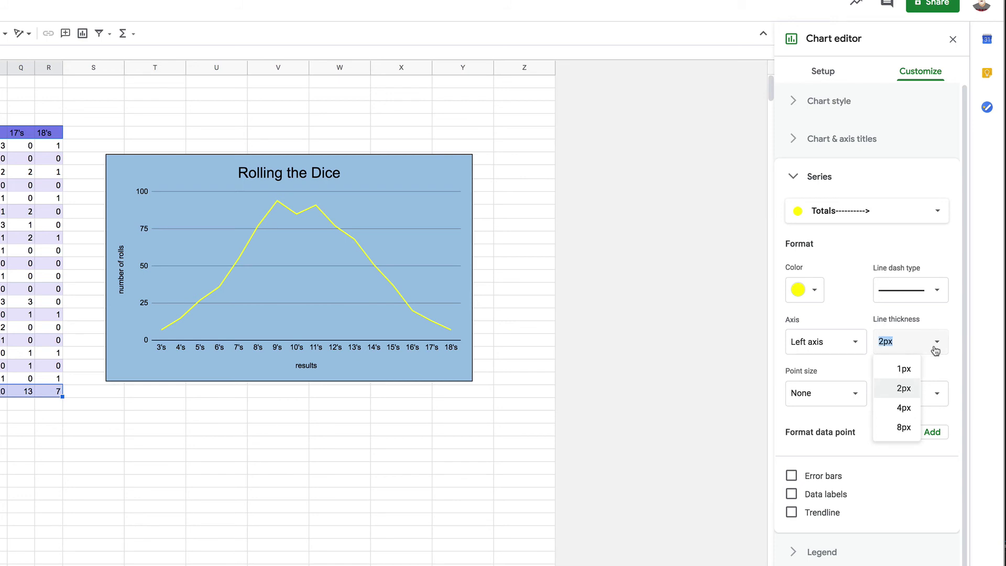
left_click(906, 426)
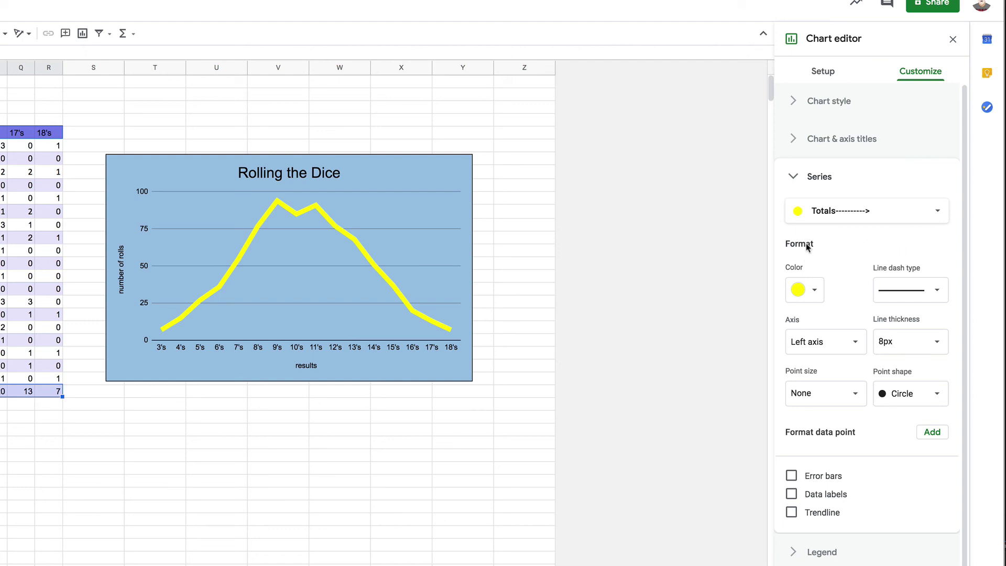
left_click(791, 495)
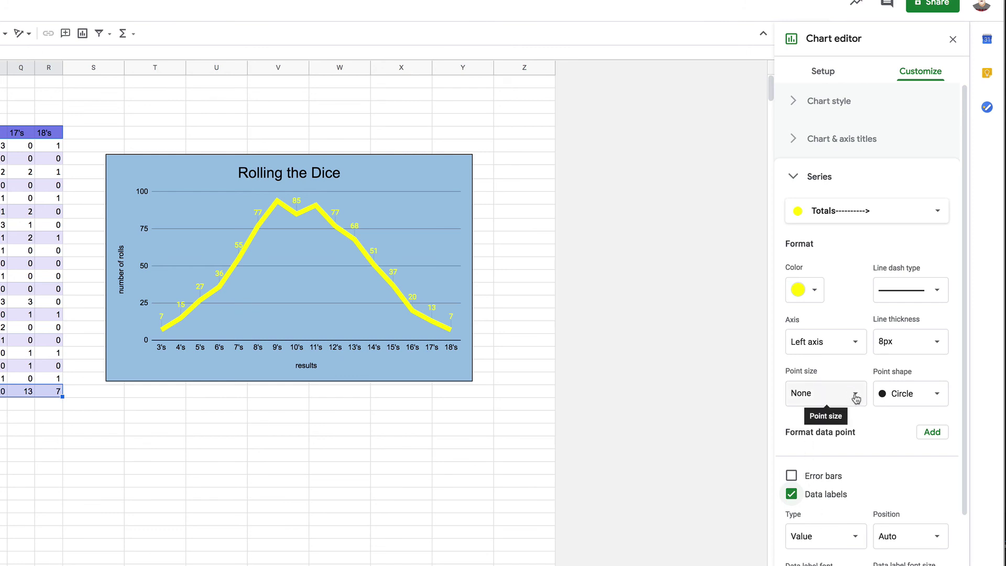
Step: In Gridlines and ticks, keep the major spacing type as Step
left_click(792, 179)
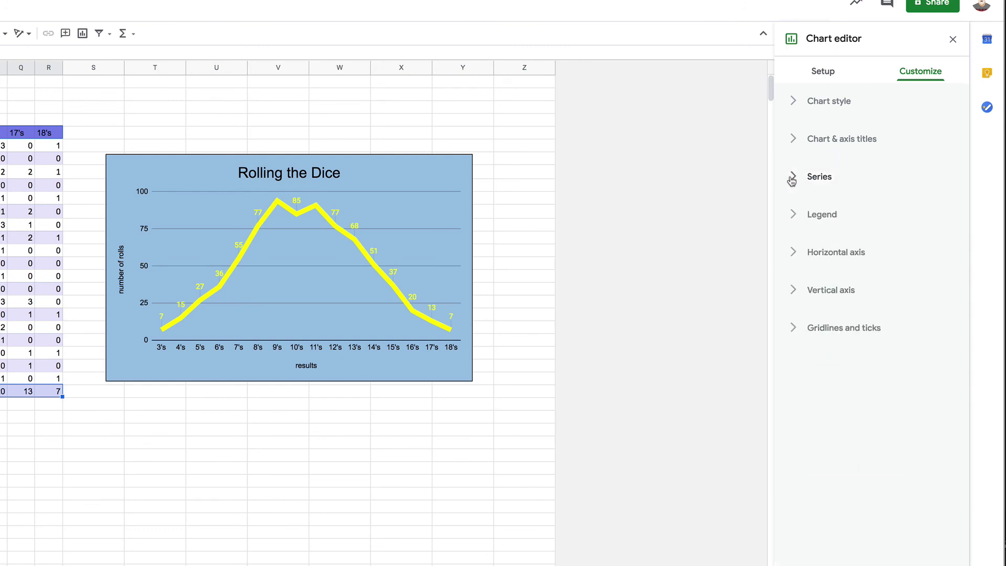
left_click(794, 253)
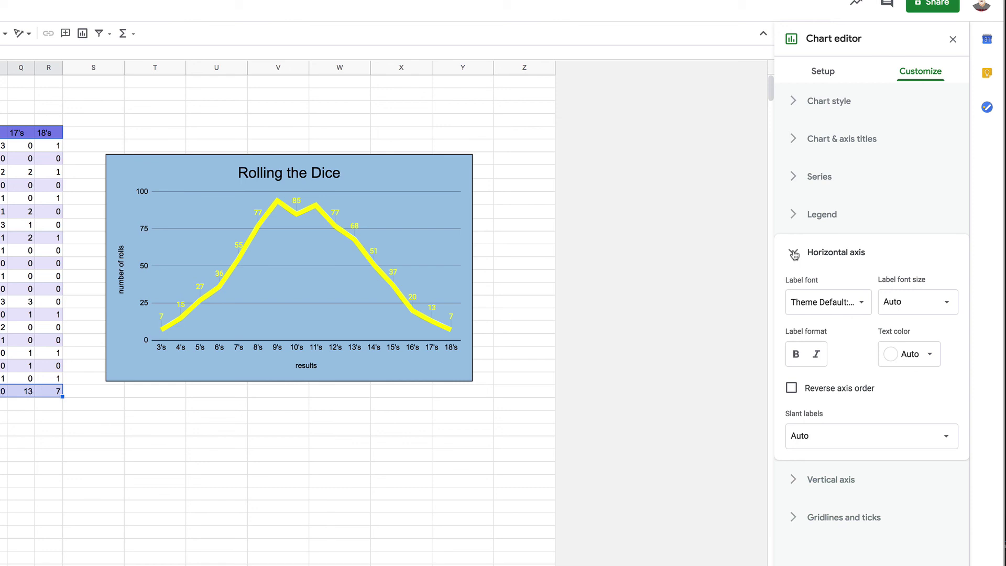
left_click(793, 254)
left_click(795, 289)
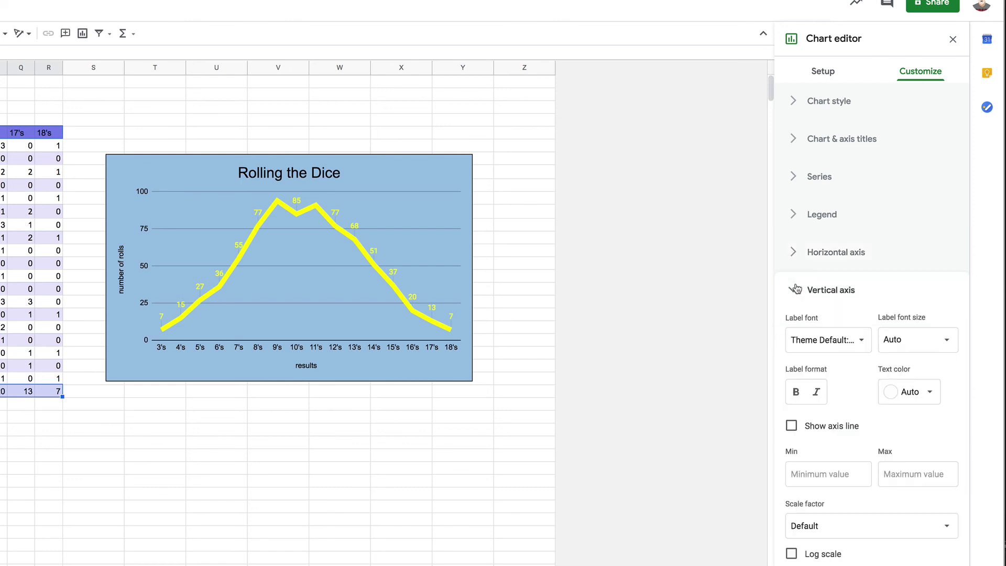
left_click(795, 288)
left_click(793, 329)
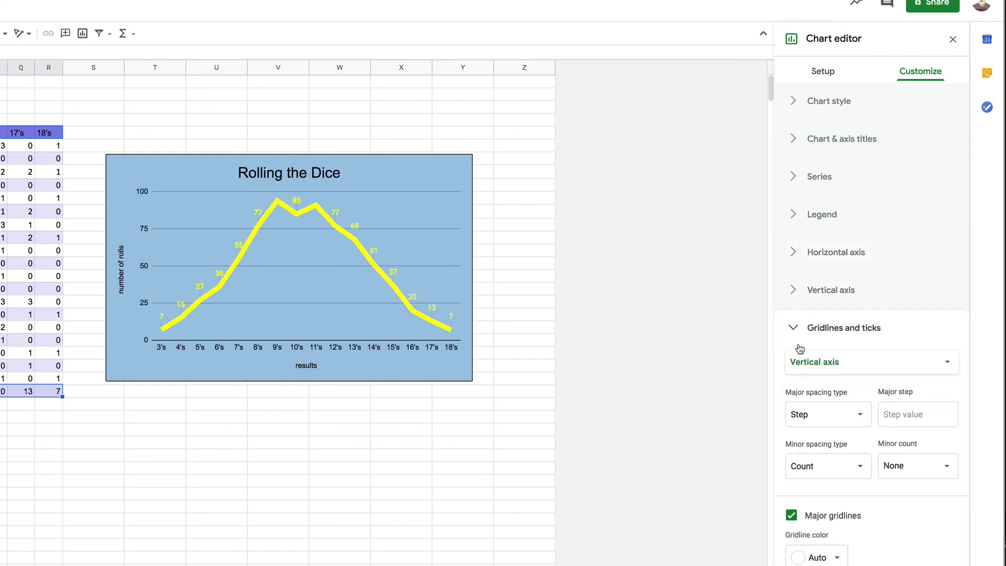
left_click(859, 419)
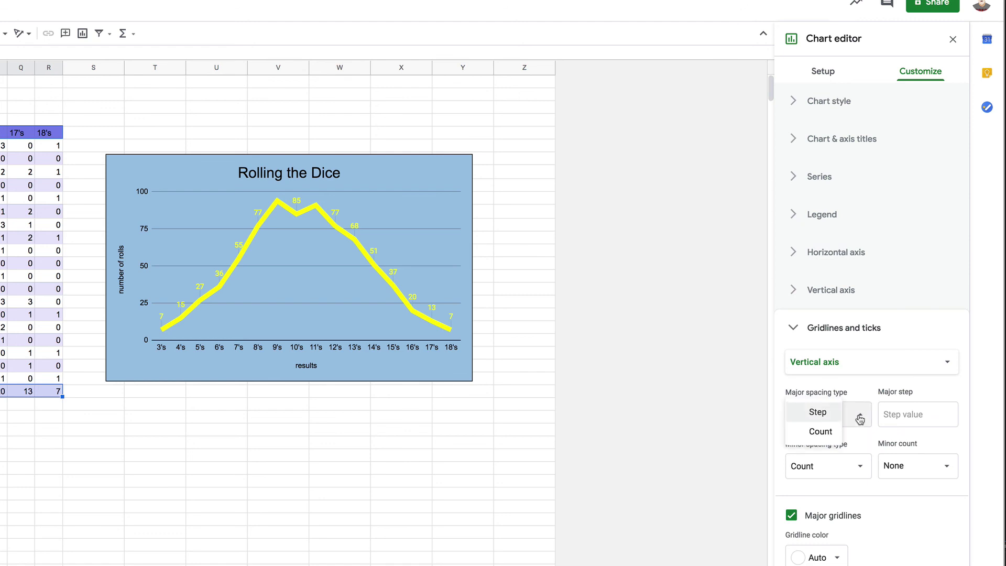
left_click(859, 419)
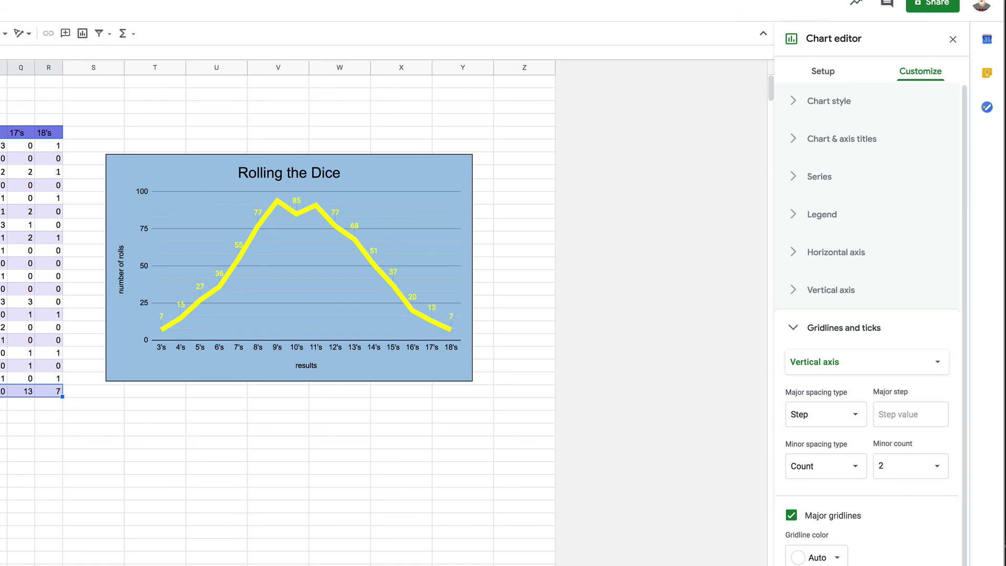
Step: Make the chart gridlines black, then click off the chart to close the editor
scroll(870, 324, "down", 1)
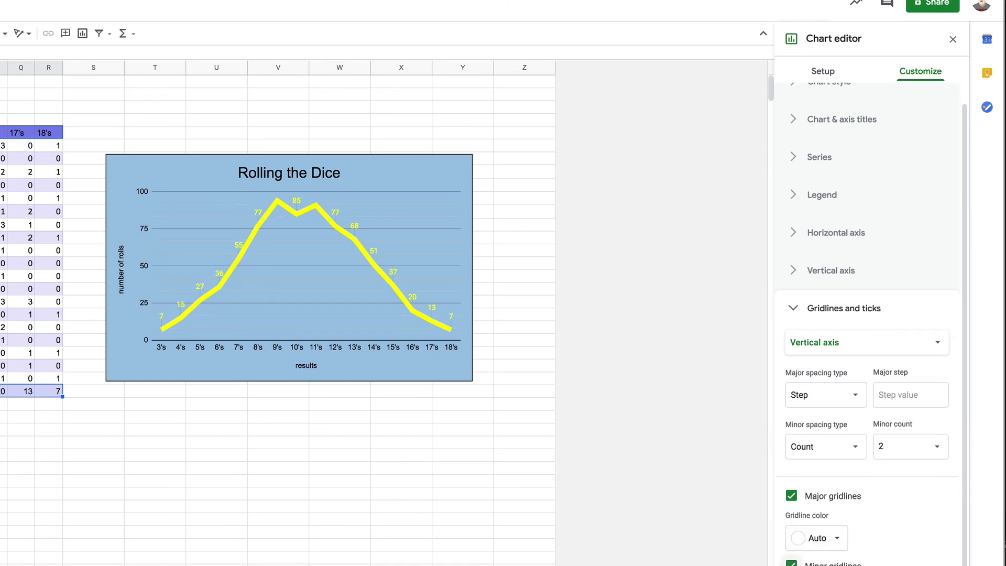
left_click(843, 542)
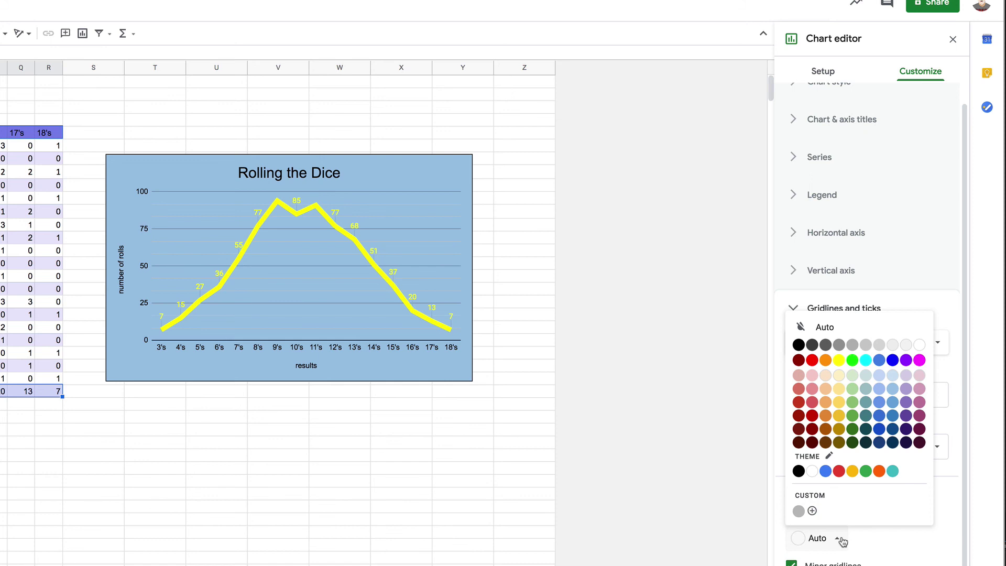
left_click(798, 471)
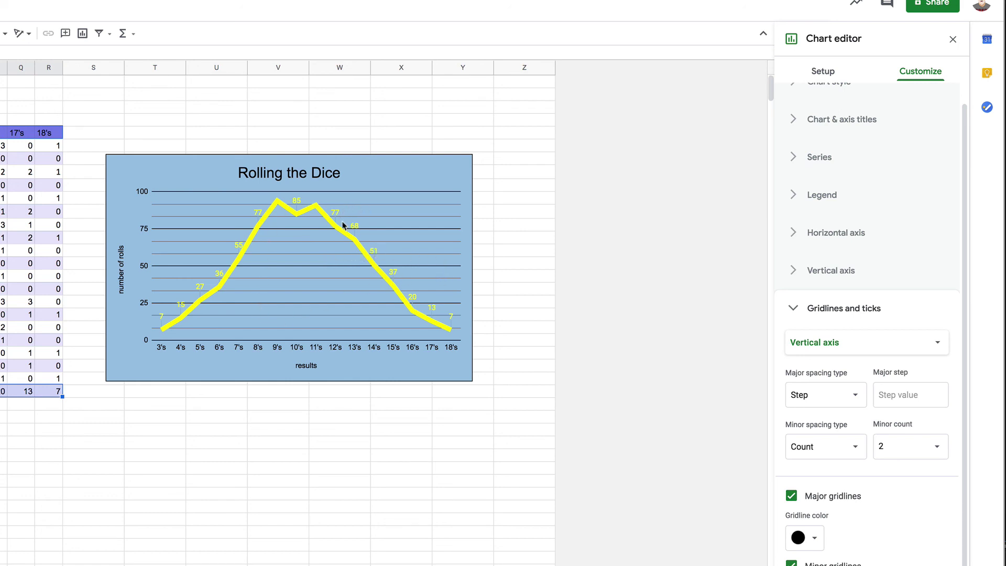
left_click(371, 219)
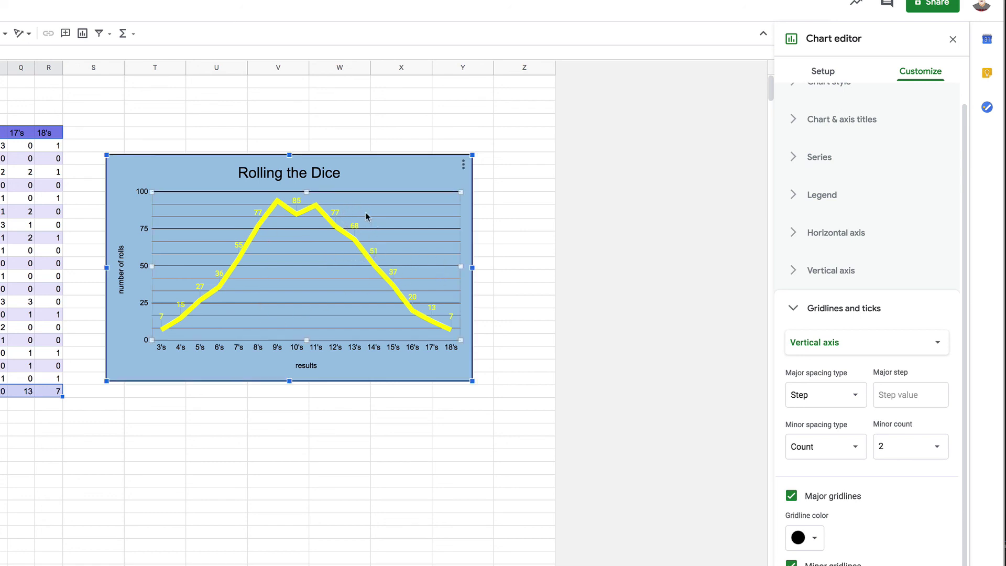
left_click(535, 380)
Step: Reopen the Rolling the Dice chart editor from the chart's menu, showing the Customize options
left_click(300, 313)
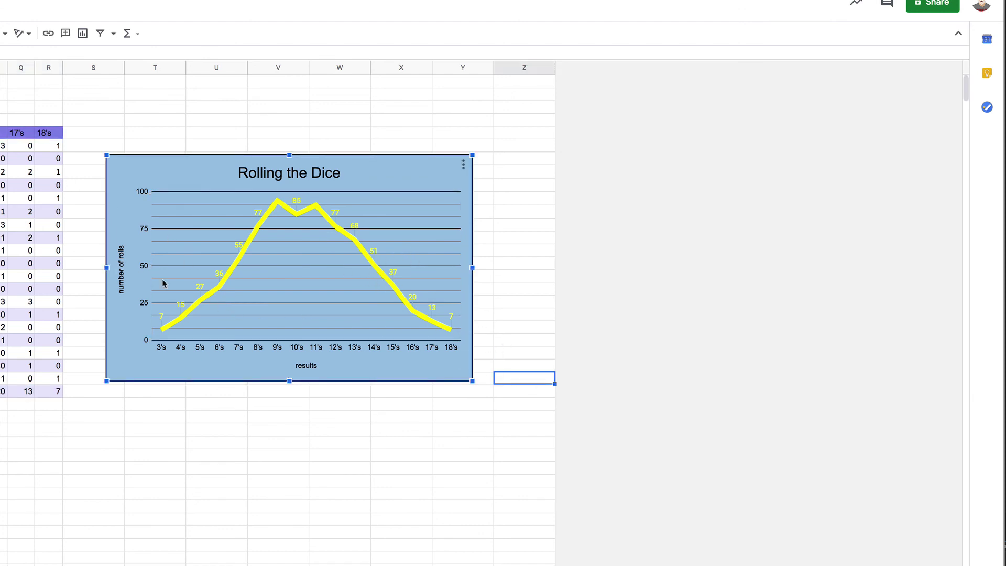
right_click(172, 324)
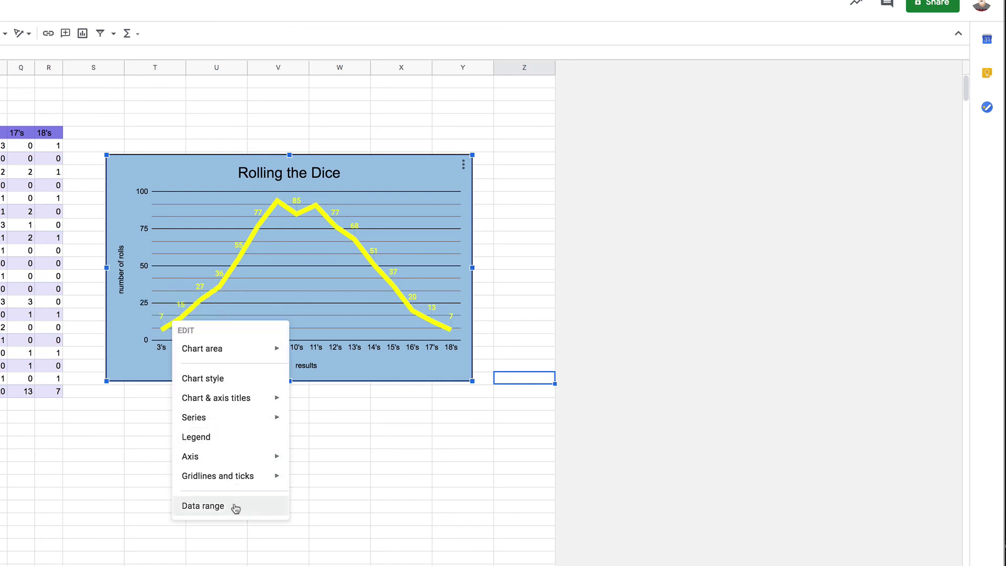
left_click(414, 408)
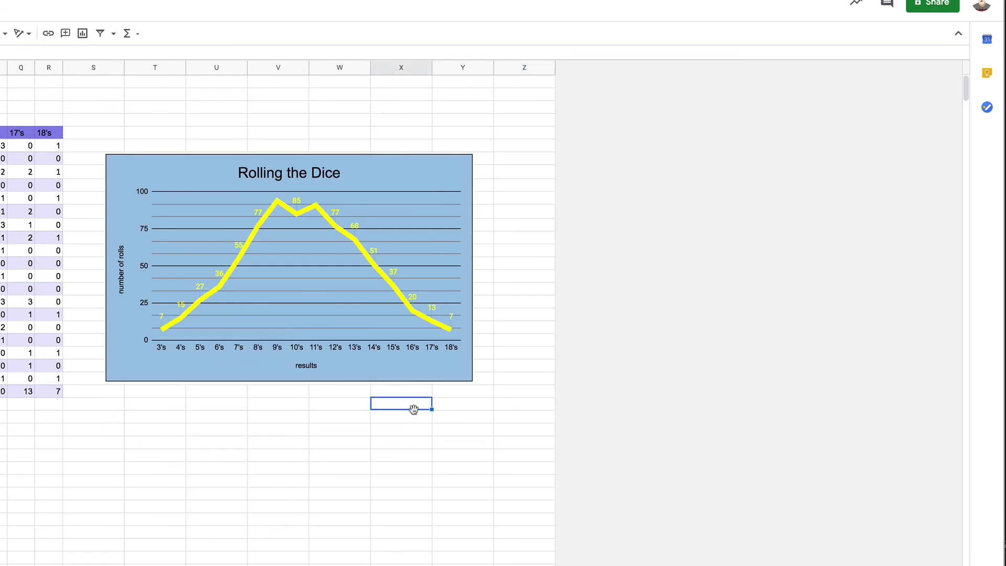
left_click(412, 379)
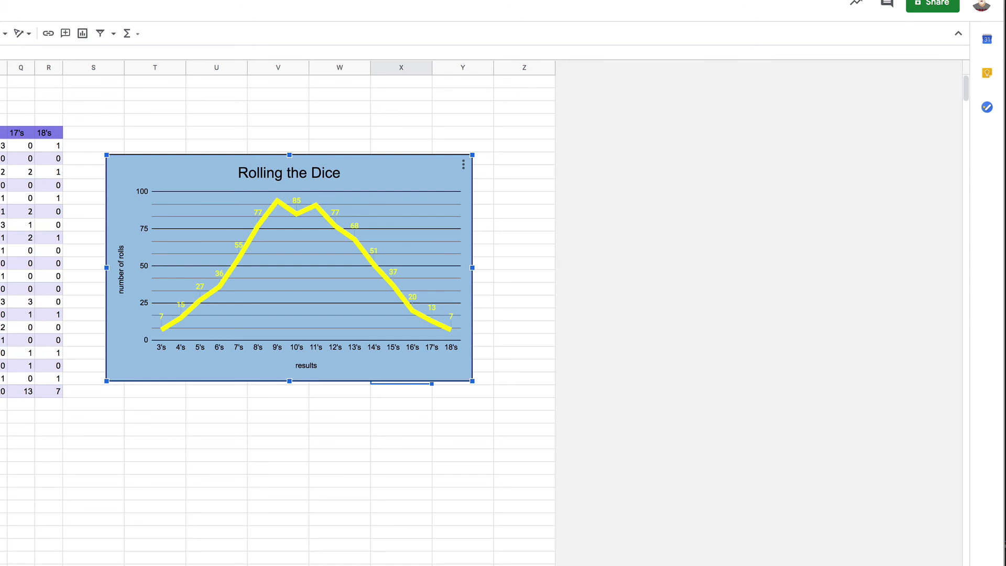
left_click(513, 277)
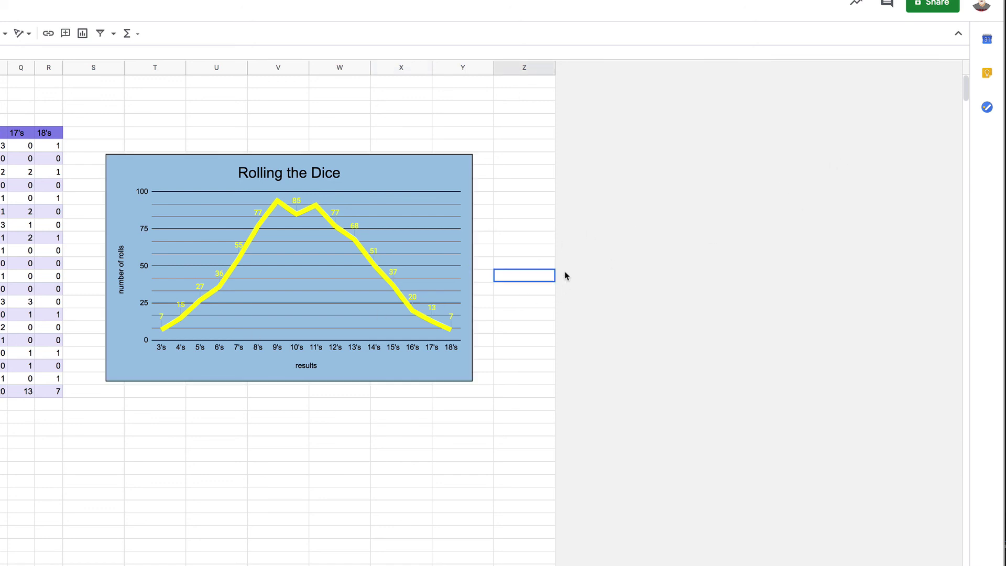
left_click(464, 158)
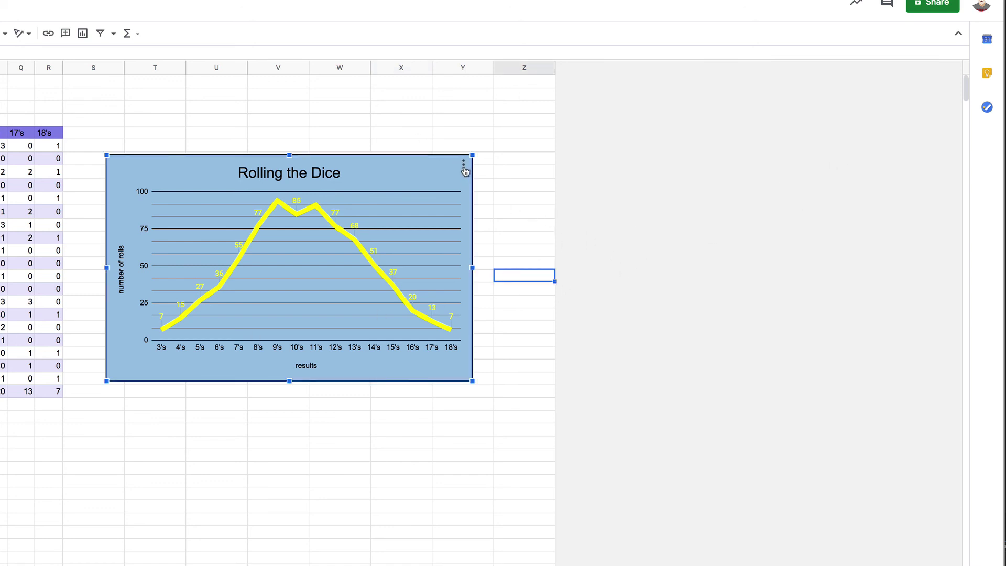
left_click(463, 167)
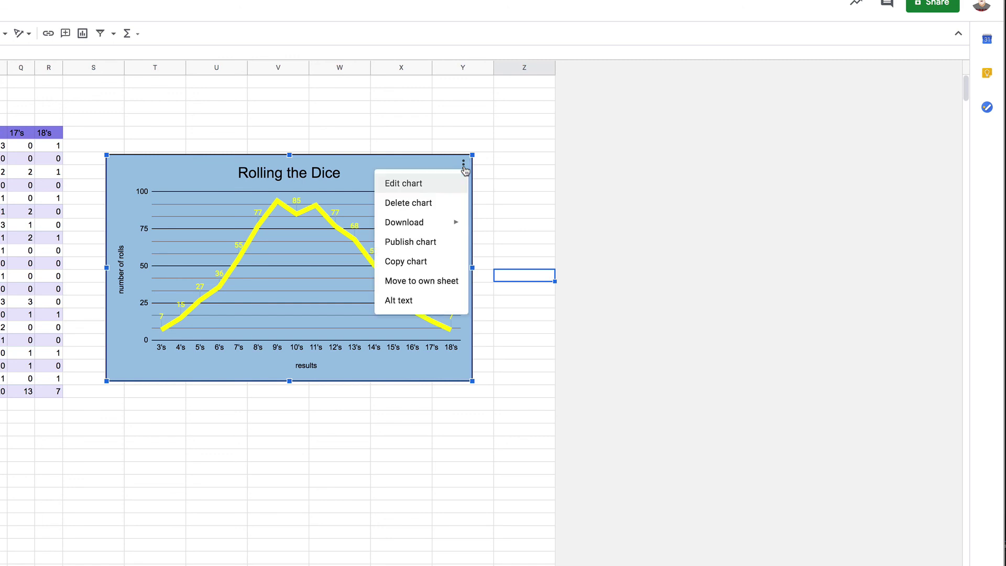
left_click(432, 190)
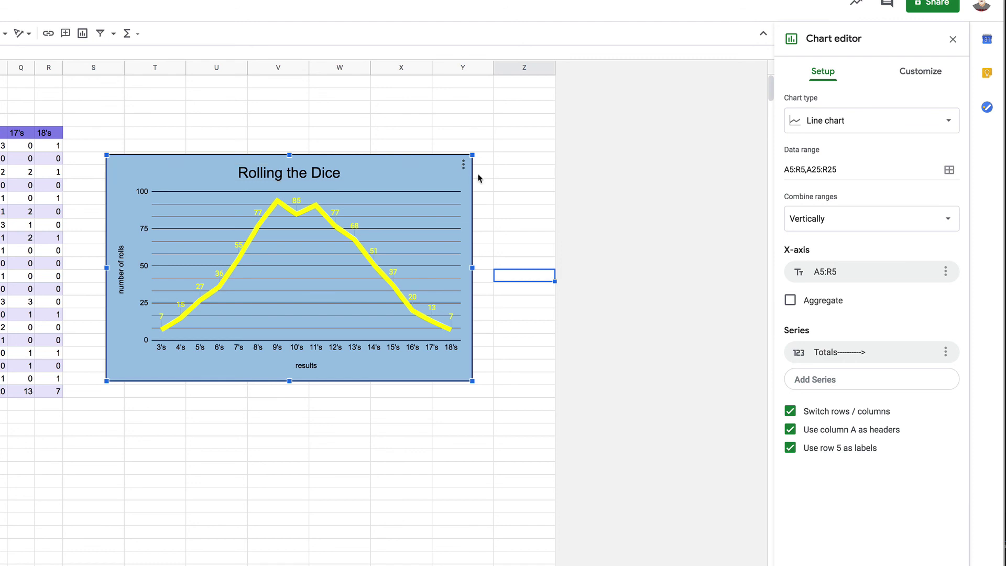
left_click(906, 78)
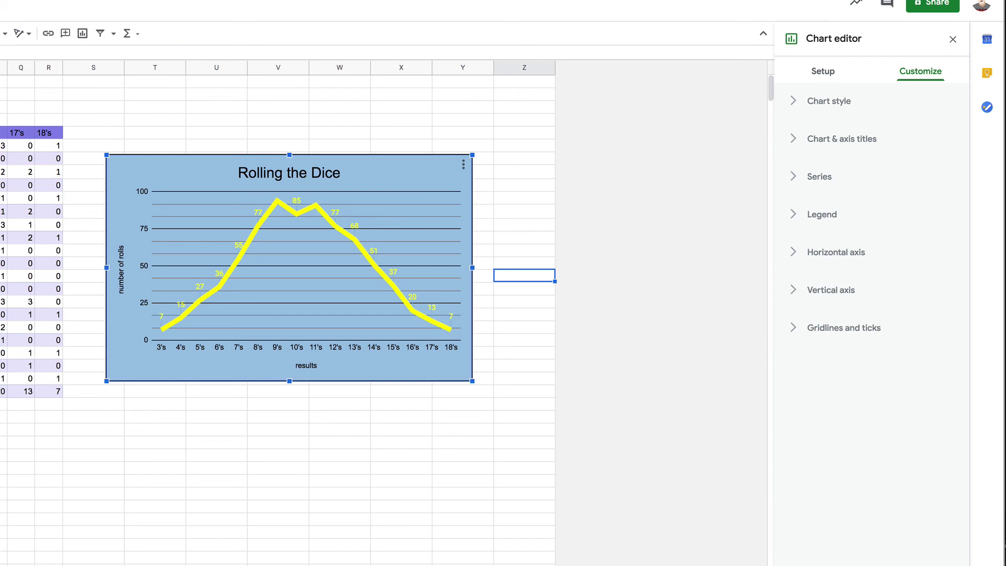
Step: Select the Totals row, check the SUM formulas in I24 and K24, then select the chart
left_click_drag(0, 391, 39, 393)
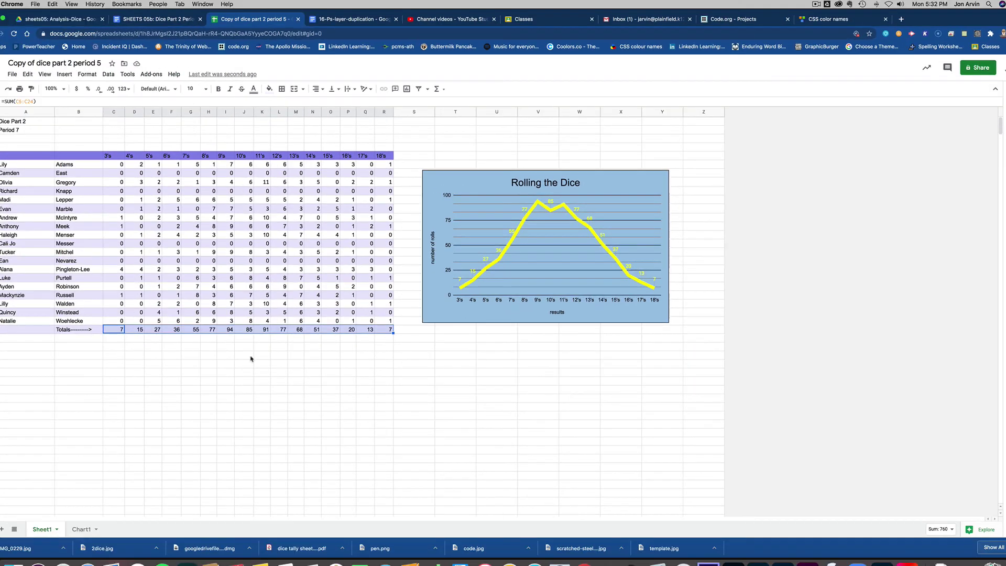
left_click(230, 329)
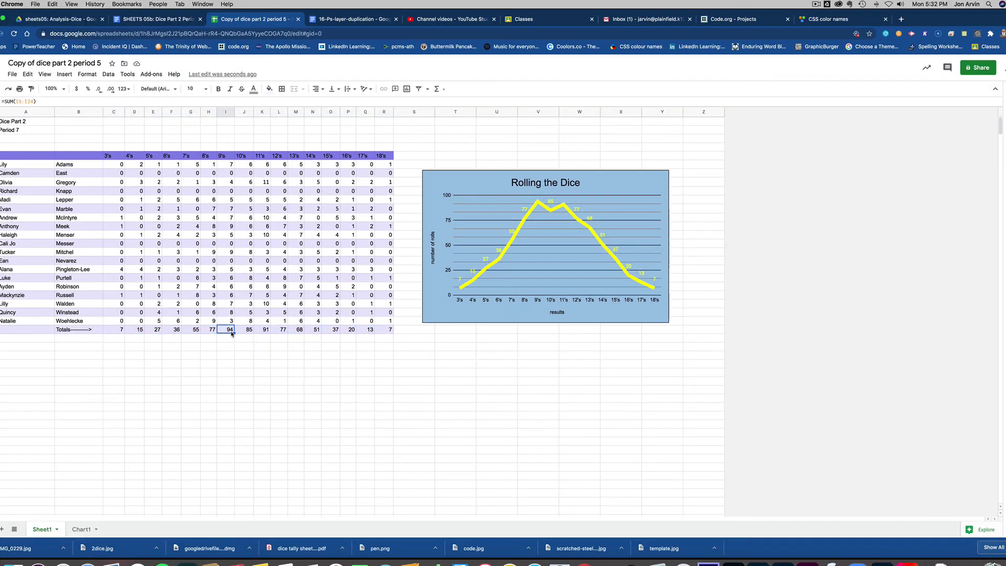
left_click(263, 330)
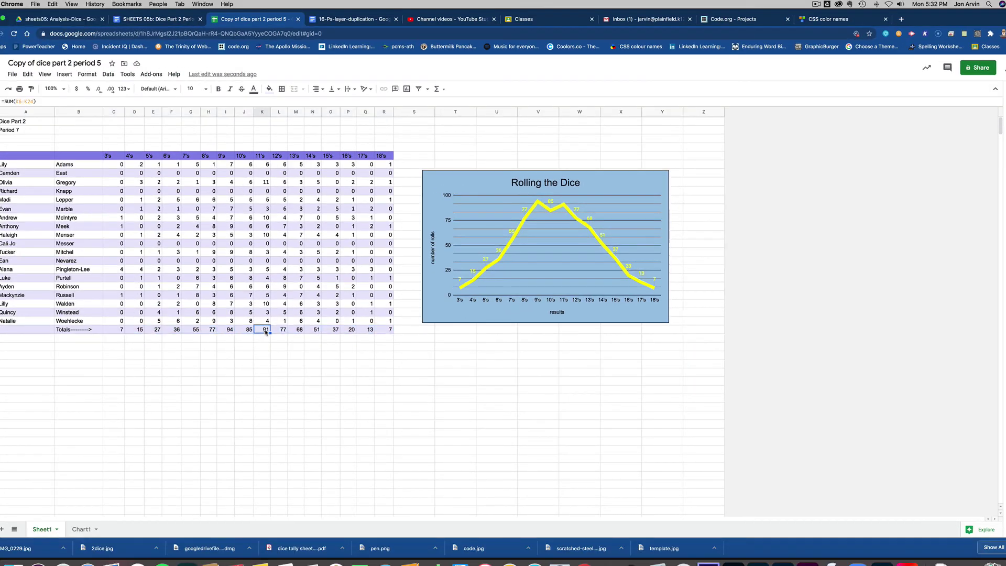
left_click(566, 292)
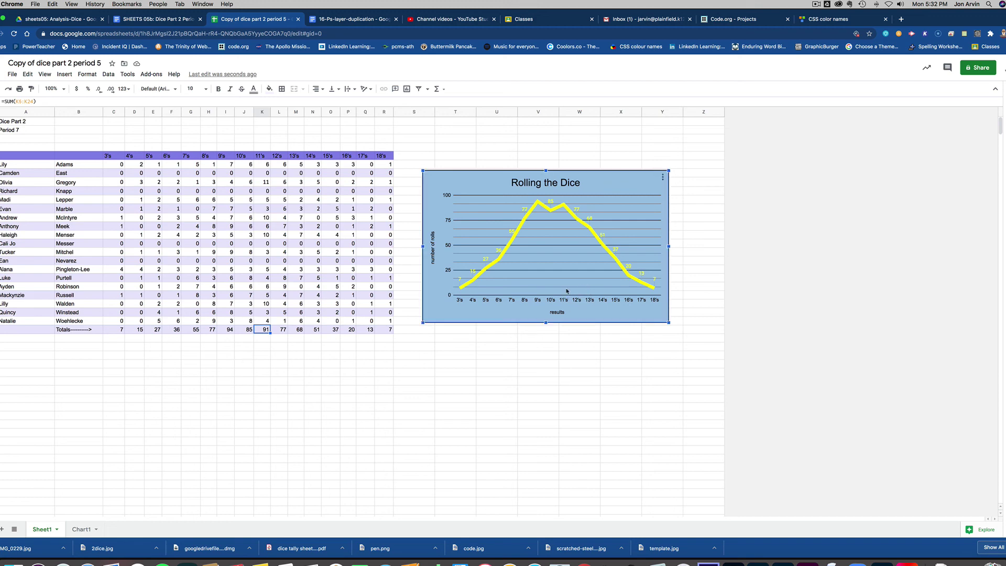